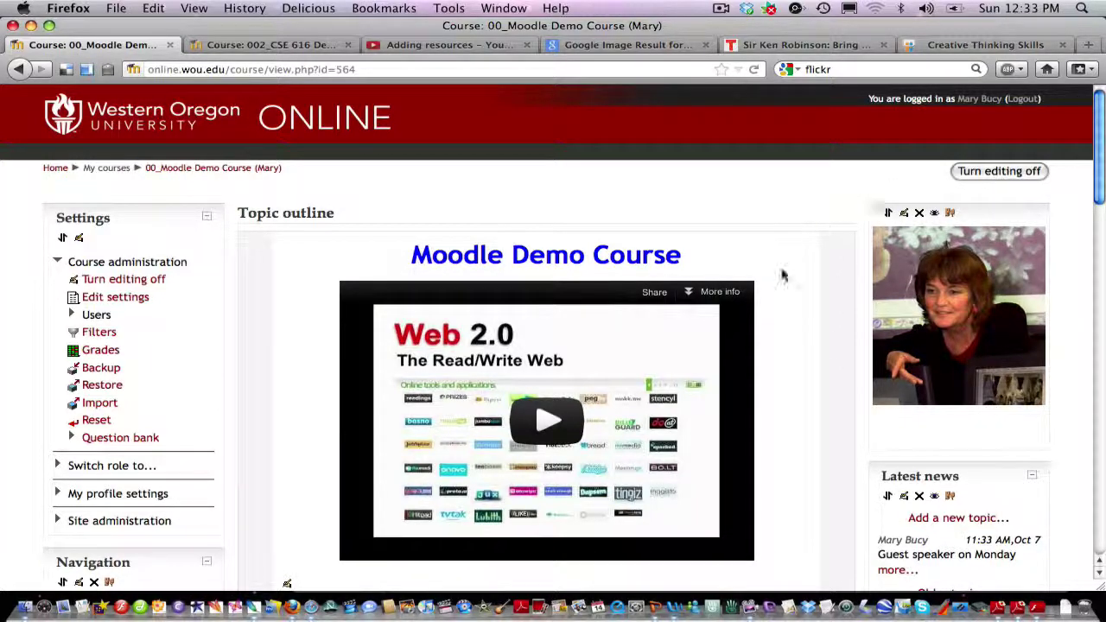
Step: Scroll down to Unit 3: Resources and add a new Page resource there
{"action": "scroll", "coordinate": [802, 257], "scroll_direction": "down", "scroll_amount": 5}
{"action": "scroll", "coordinate": [802, 260], "scroll_direction": "down", "scroll_amount": 10}
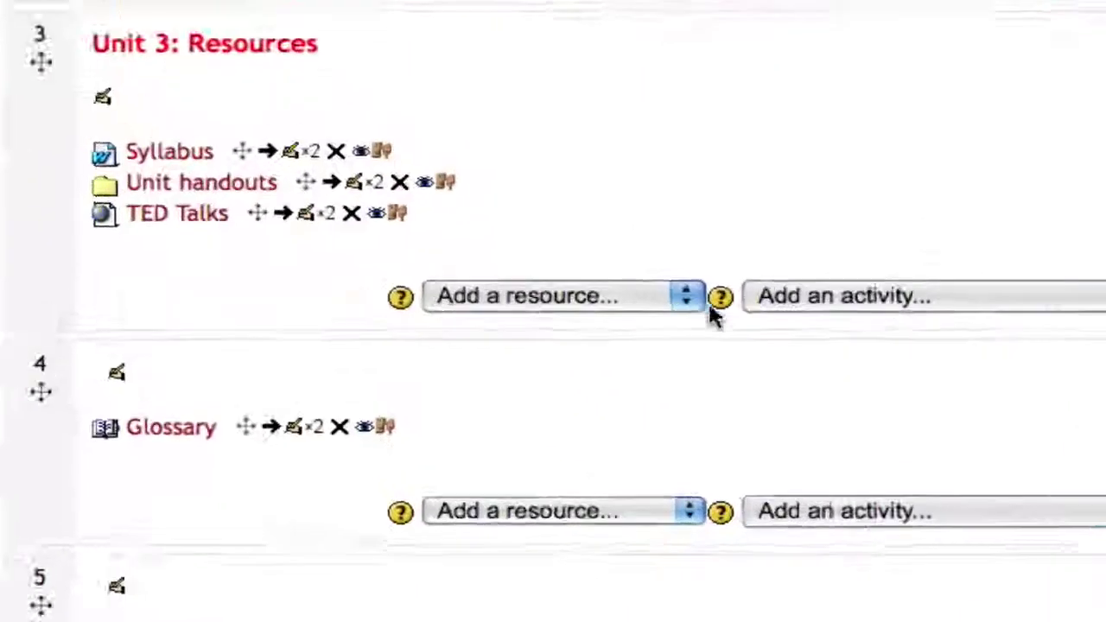
{"action": "left_click", "coordinate": [707, 285]}
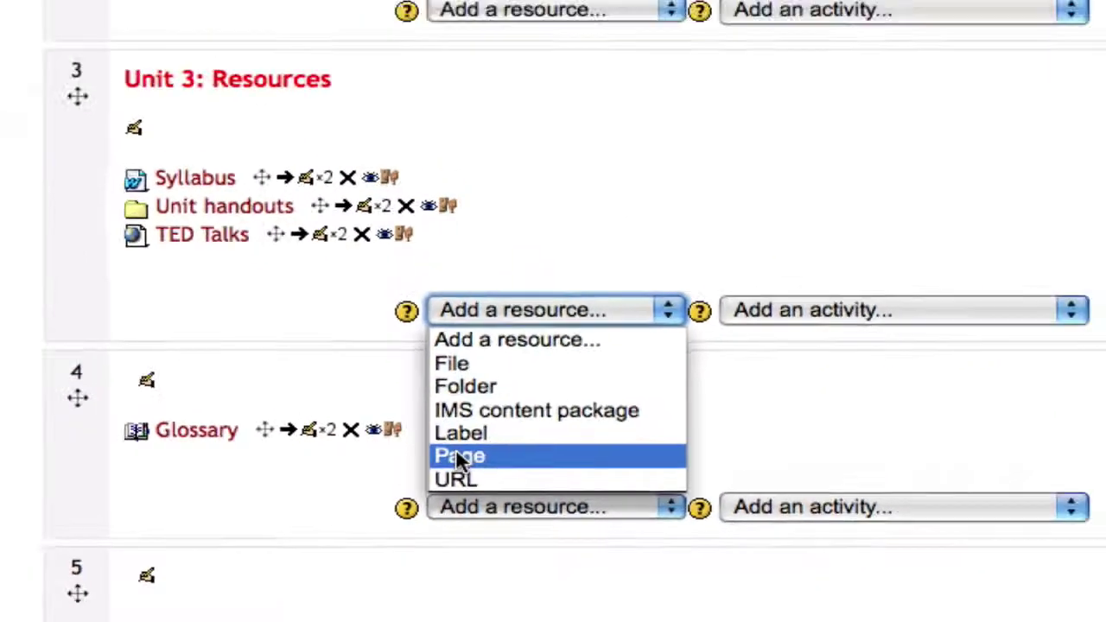
{"action": "left_click", "coordinate": [455, 451]}
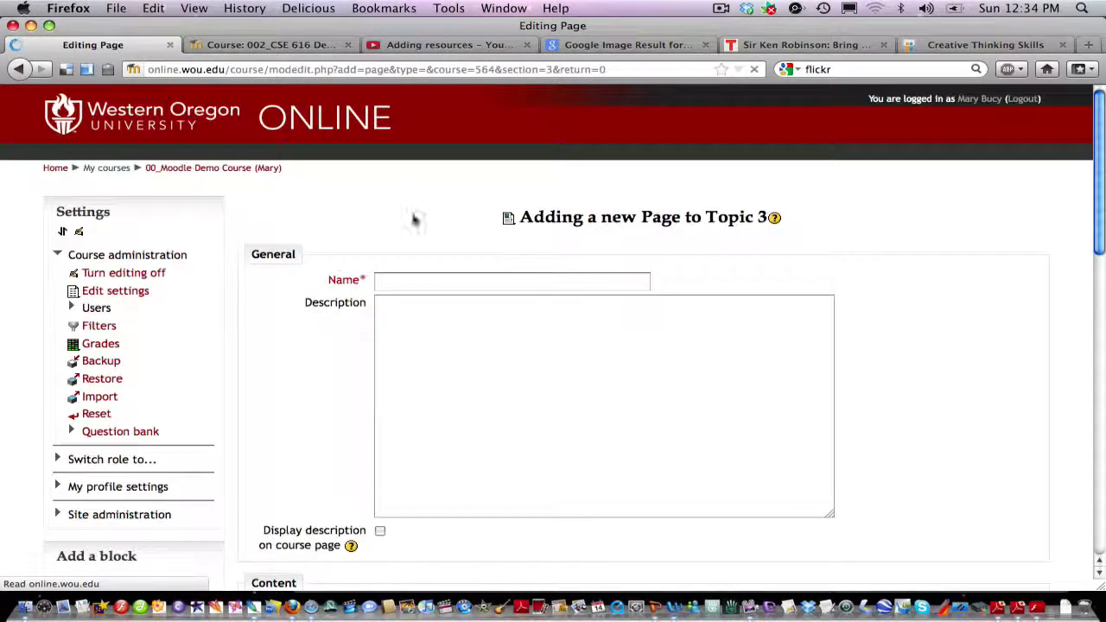
Step: Name the page 'Creativity' and scroll down to the Page content editor
{"action": "left_click", "coordinate": [404, 283]}
{"action": "type", "text": "Creativity"}
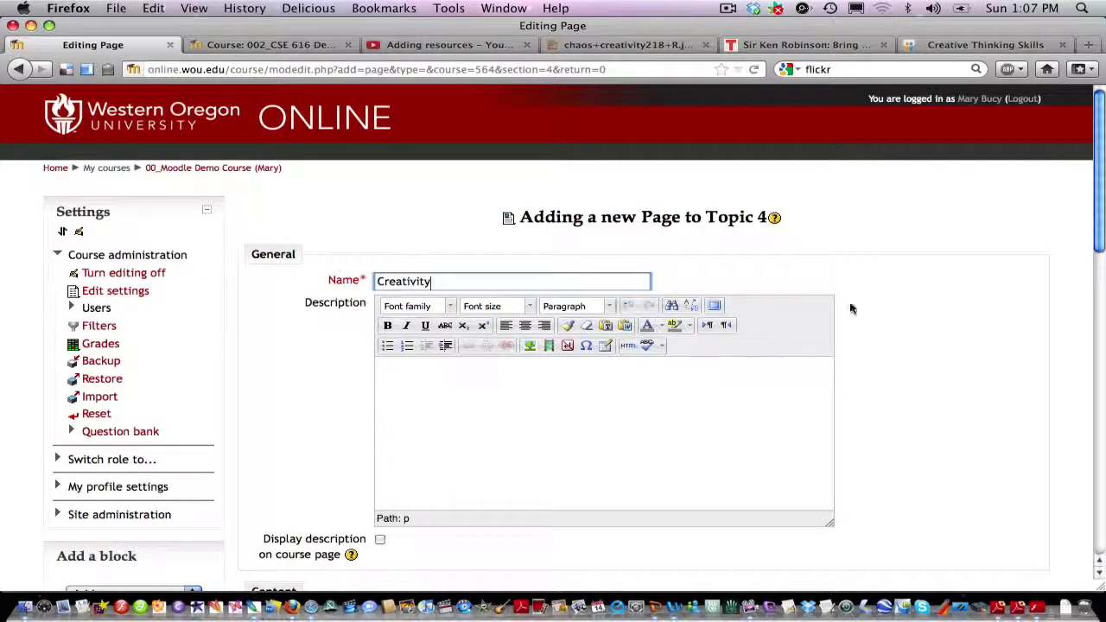
{"action": "scroll", "coordinate": [875, 321], "scroll_direction": "down", "scroll_amount": 1}
{"action": "scroll", "coordinate": [875, 321], "scroll_direction": "down", "scroll_amount": 3}
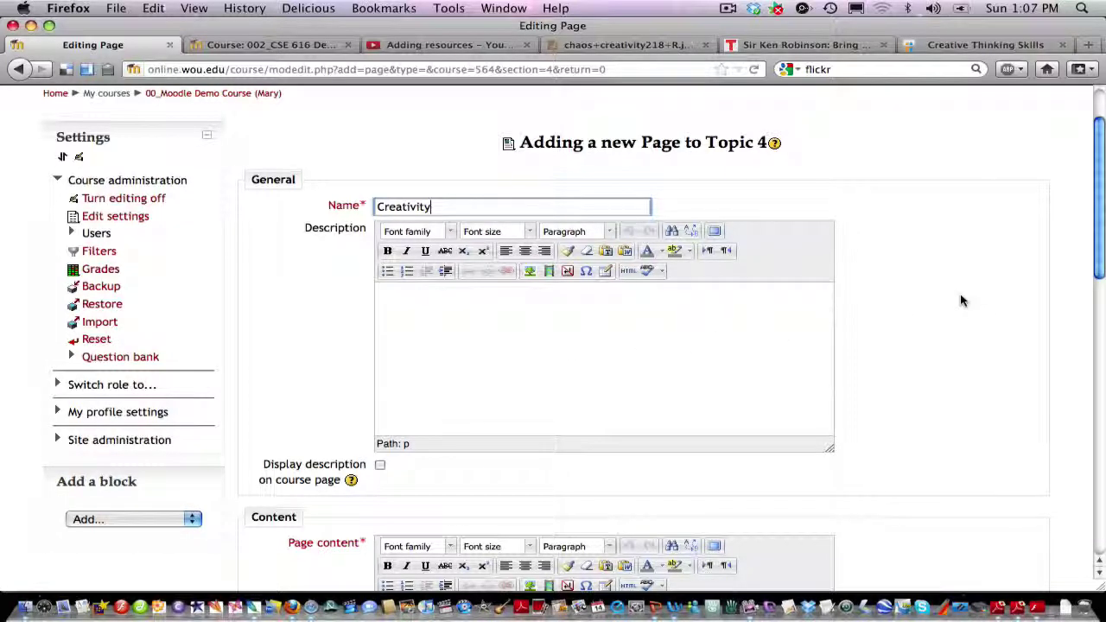
{"action": "scroll", "coordinate": [959, 298], "scroll_direction": "down", "scroll_amount": 5}
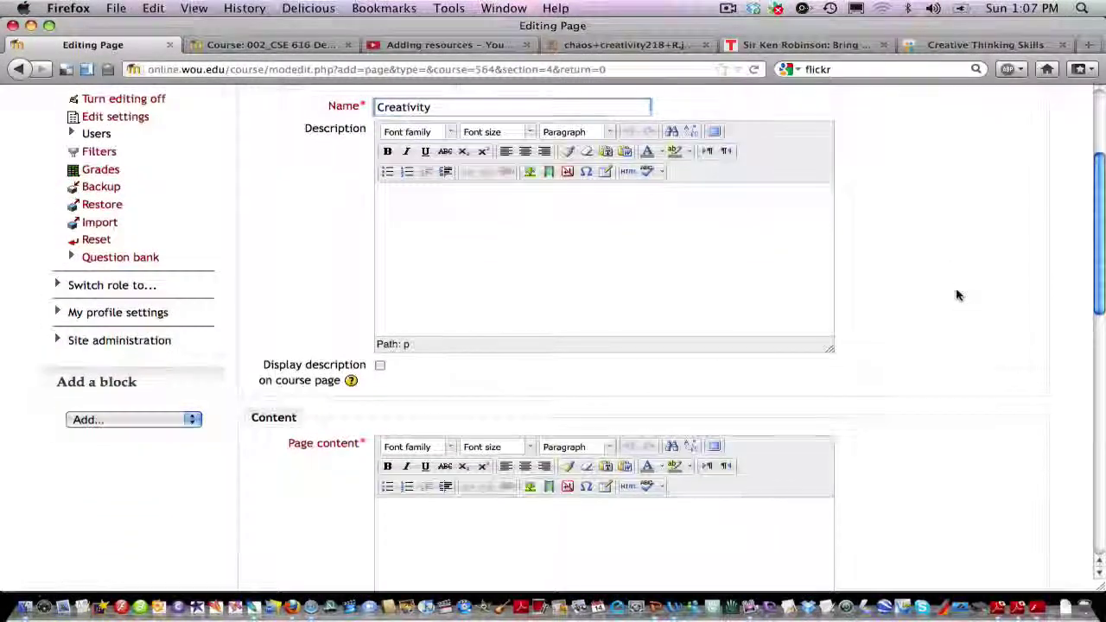
{"action": "scroll", "coordinate": [956, 295], "scroll_direction": "down", "scroll_amount": 10}
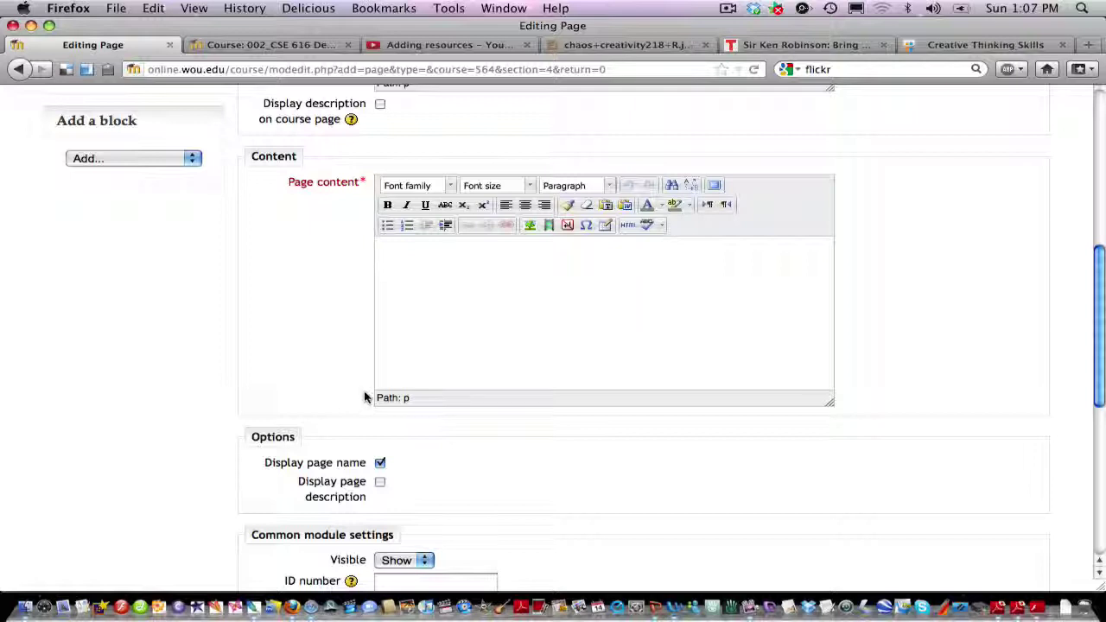
Step: Start an image insertion, then switch to the Google Images tab showing the chaos and creativity poster
{"action": "left_click", "coordinate": [528, 226]}
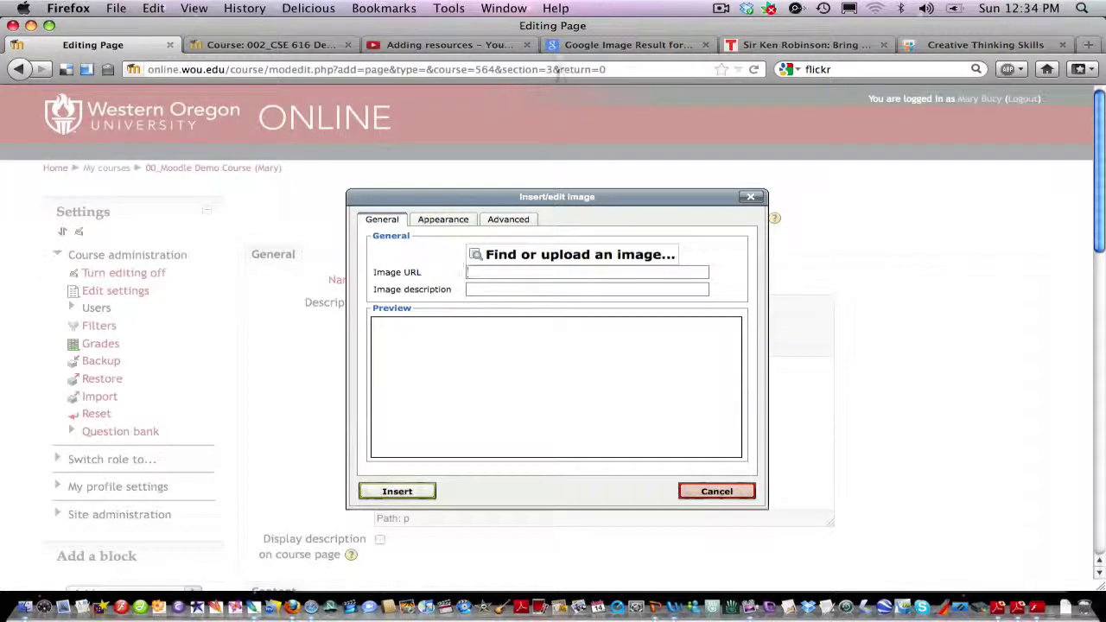
{"action": "left_click", "coordinate": [623, 46]}
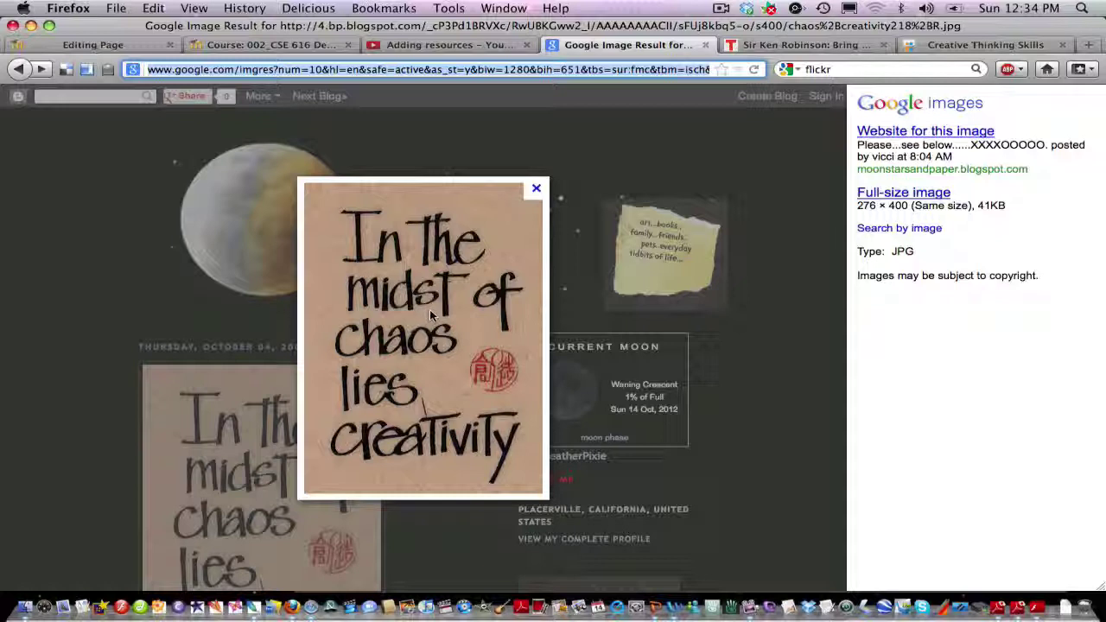
Step: Open the poster image on its own, copy its web address, and return to Moodle
{"action": "right_click", "coordinate": [430, 312]}
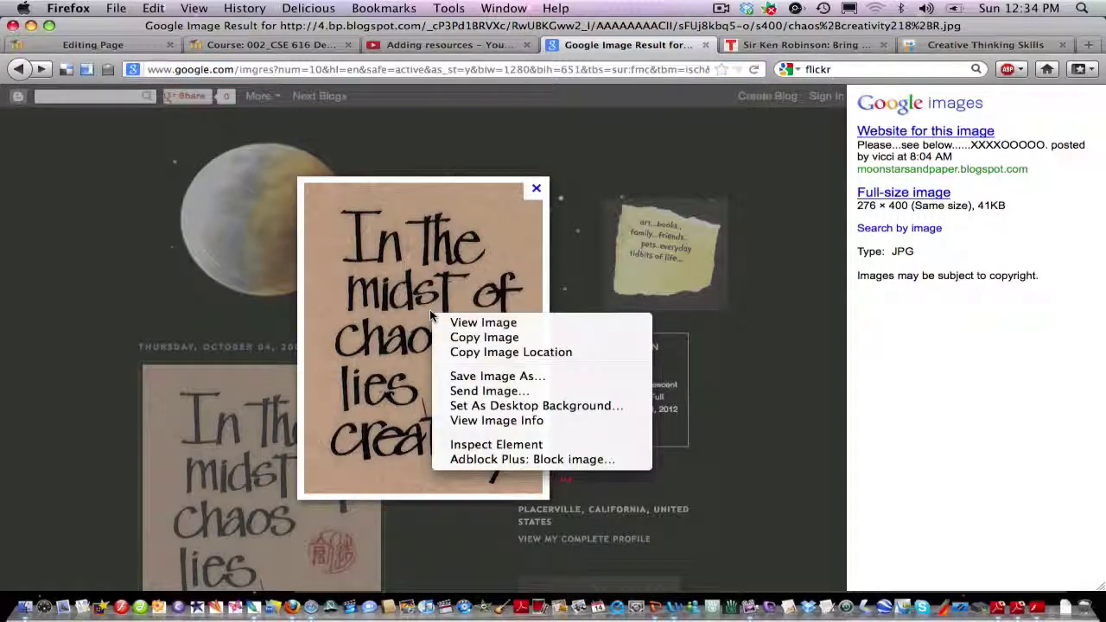
{"action": "left_click", "coordinate": [474, 324]}
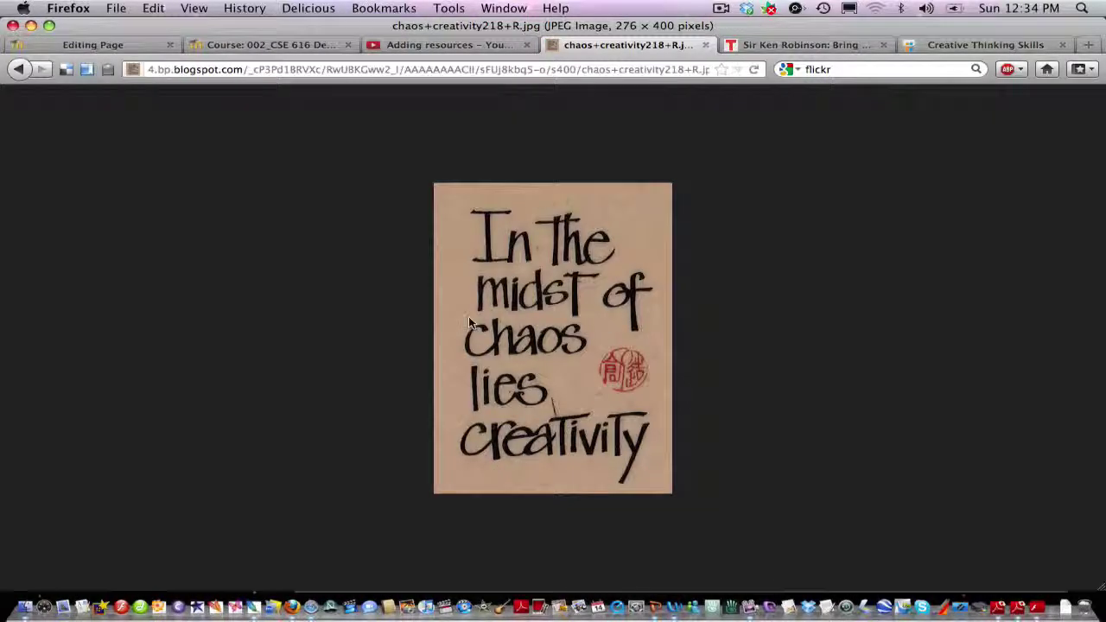
{"action": "left_click", "coordinate": [661, 69]}
{"action": "key", "text": "Right"}
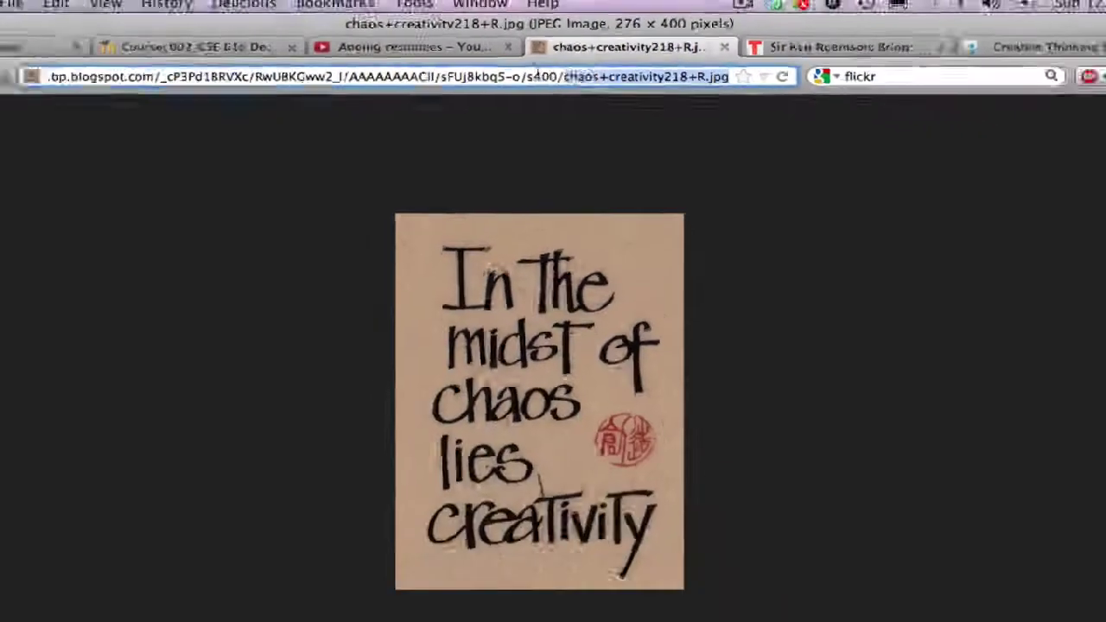
{"action": "left_click", "coordinate": [270, 70]}
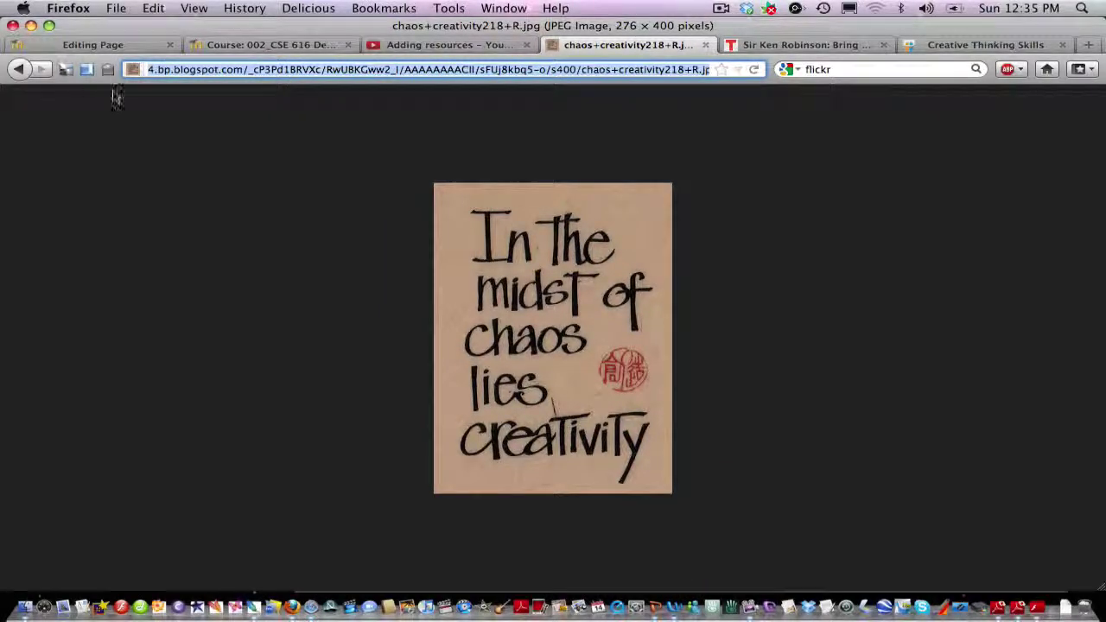
{"action": "left_click", "coordinate": [99, 45]}
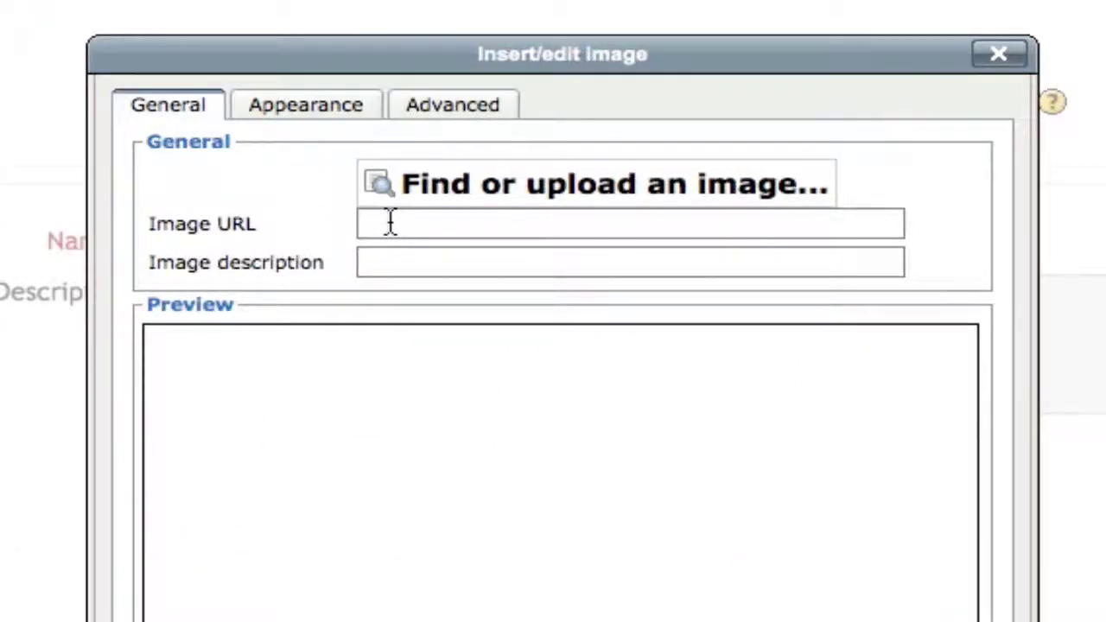
Step: Insert the poster from its copied URL with the image description 'poster'
{"action": "key", "text": "super+v"}
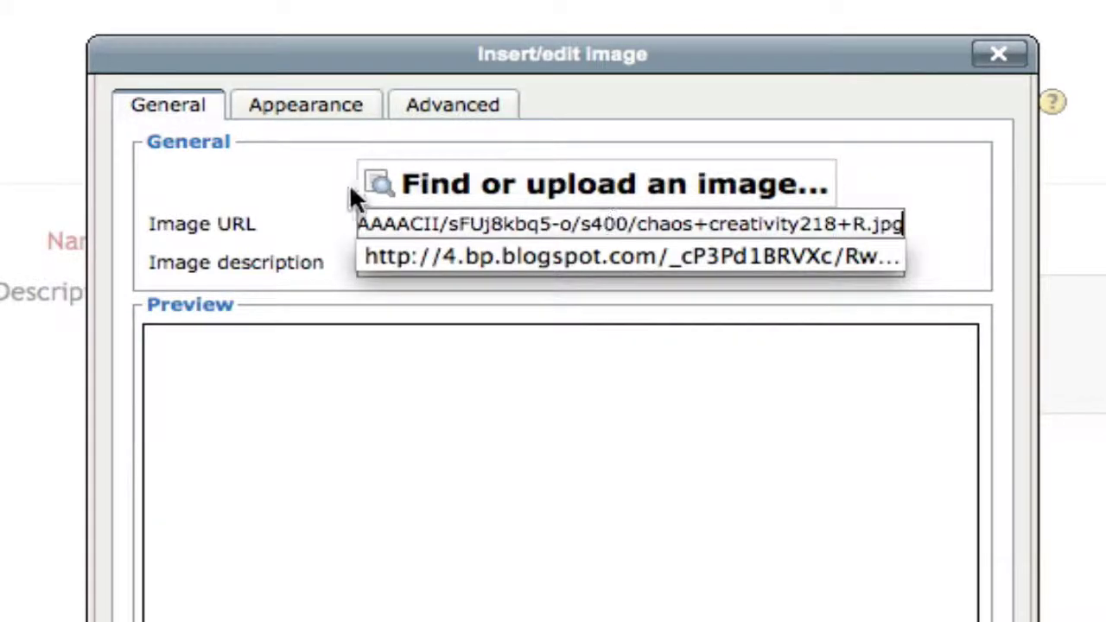
{"action": "left_click", "coordinate": [264, 185]}
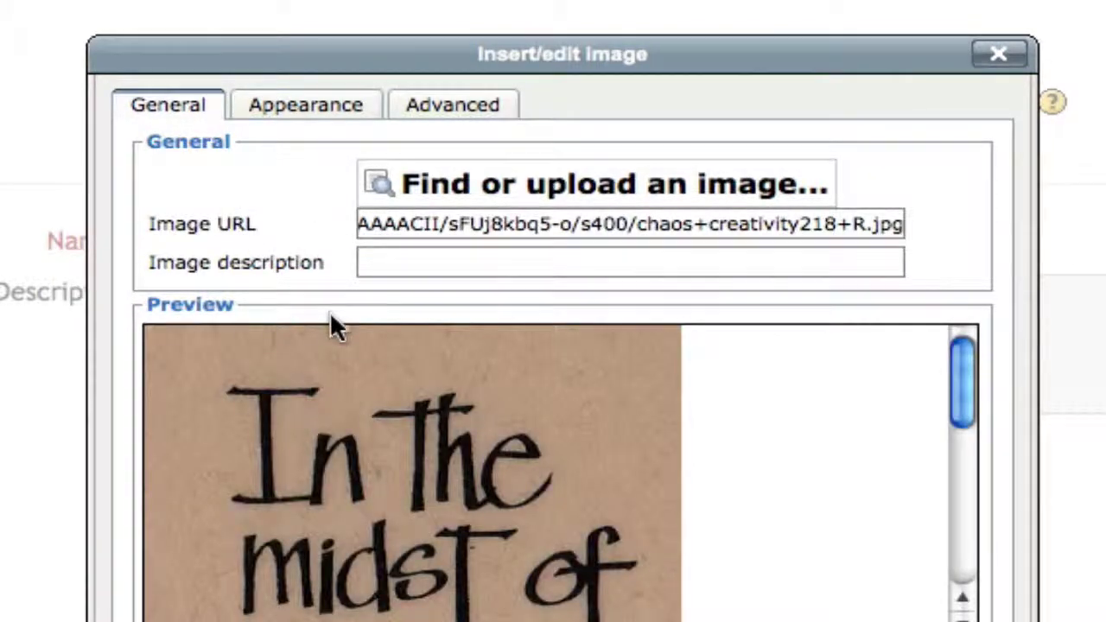
{"action": "left_click", "coordinate": [437, 266]}
{"action": "type", "text": "poster"}
{"action": "key", "text": "Down"}
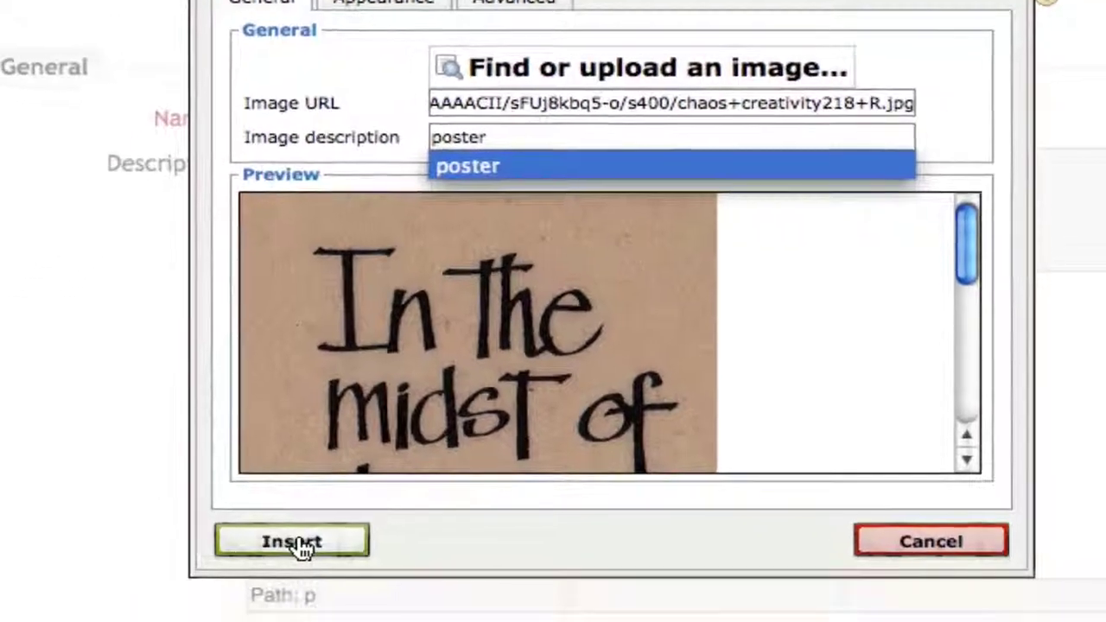
{"action": "left_click", "coordinate": [292, 539]}
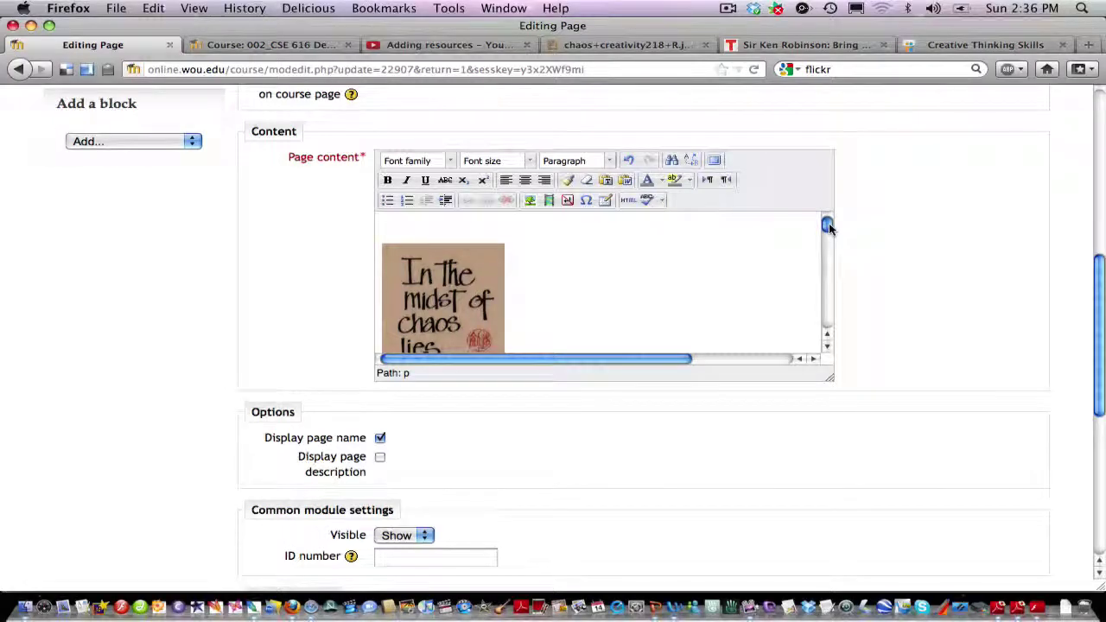
{"action": "left_click_drag", "start_coordinate": [828, 222], "coordinate": [829, 222]}
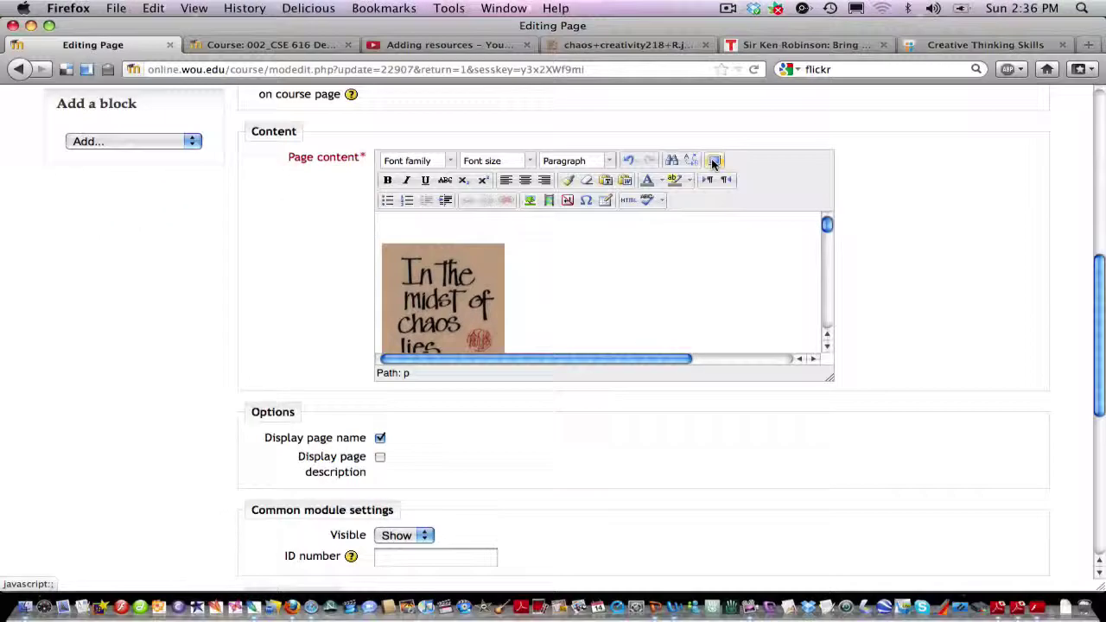
Step: Make the editor fullscreen and shrink the poster to about 183 by 266 or smaller
{"action": "left_click", "coordinate": [557, 273]}
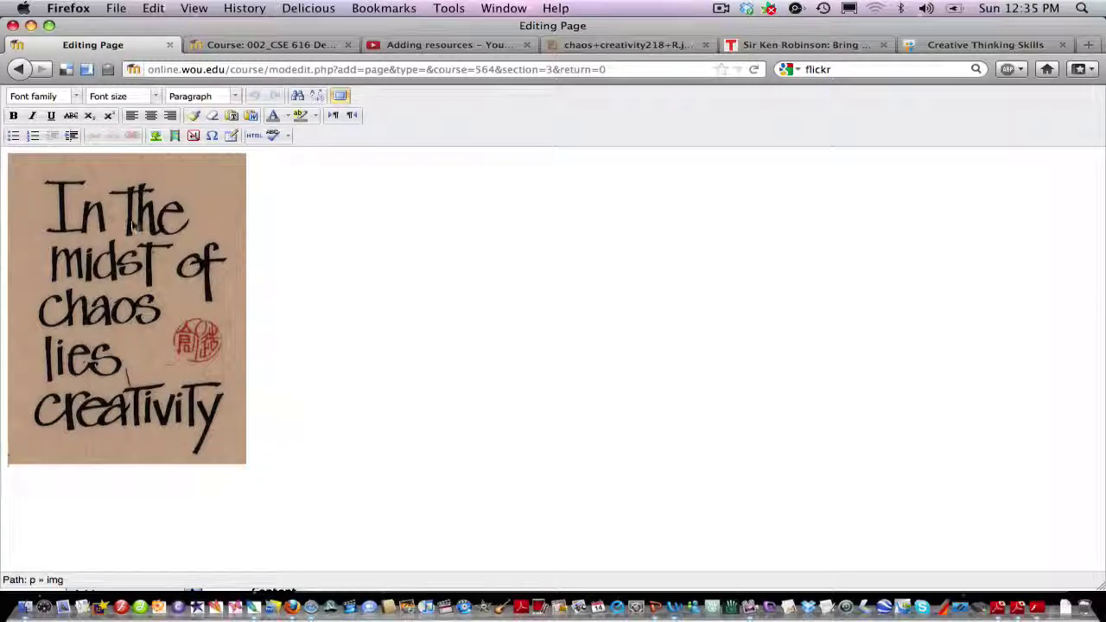
{"action": "left_click", "coordinate": [117, 322]}
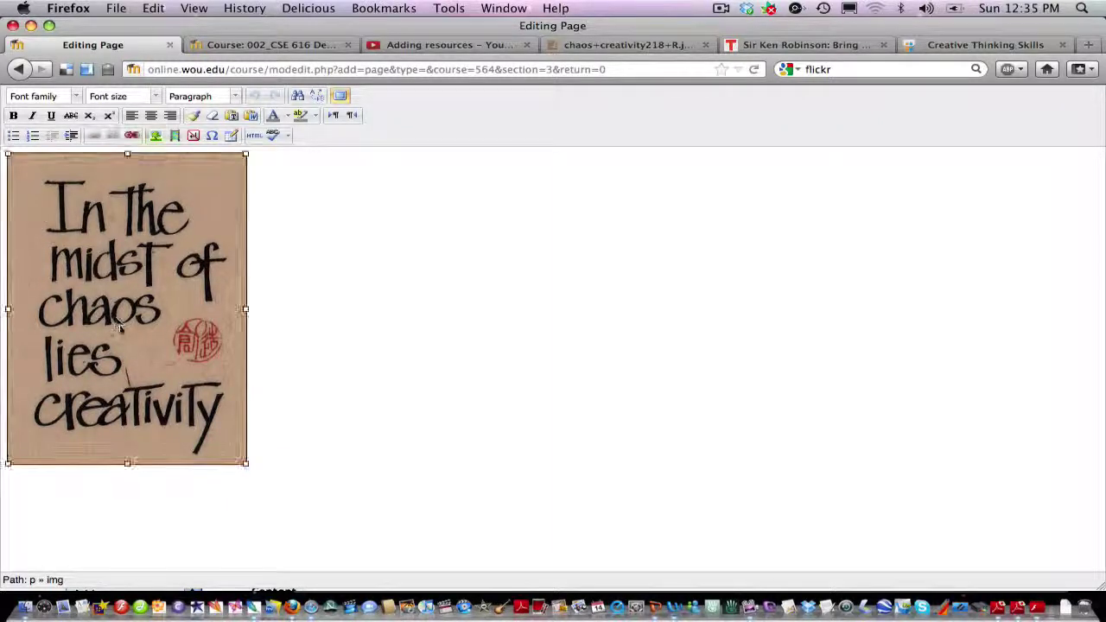
{"action": "left_click_drag", "start_coordinate": [245, 464], "coordinate": [151, 287]}
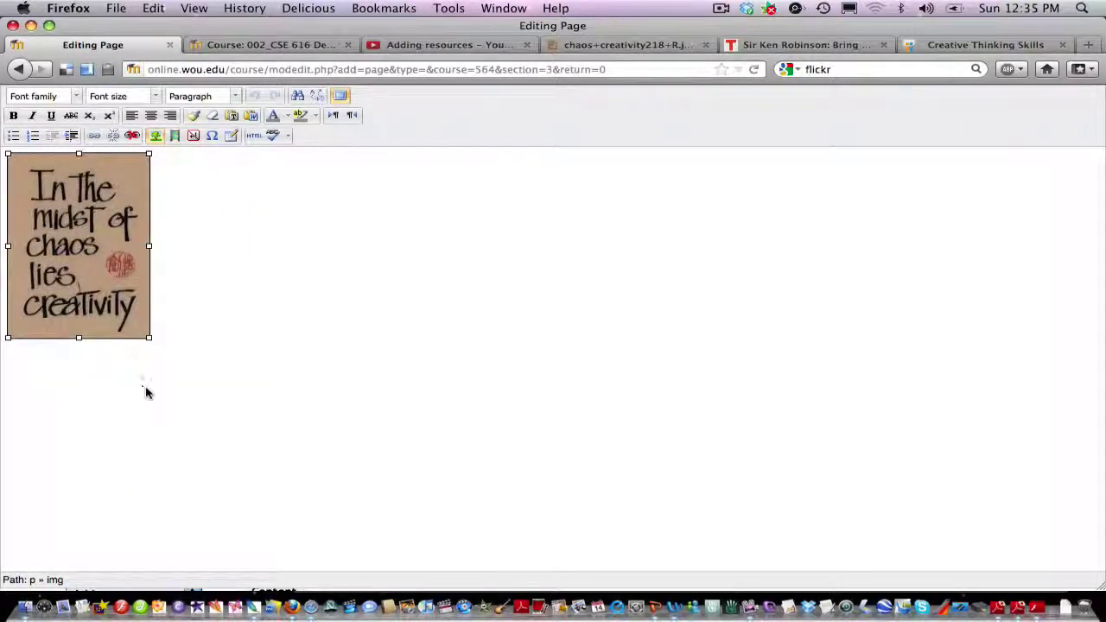
{"action": "left_click_drag", "start_coordinate": [147, 337], "coordinate": [141, 325]}
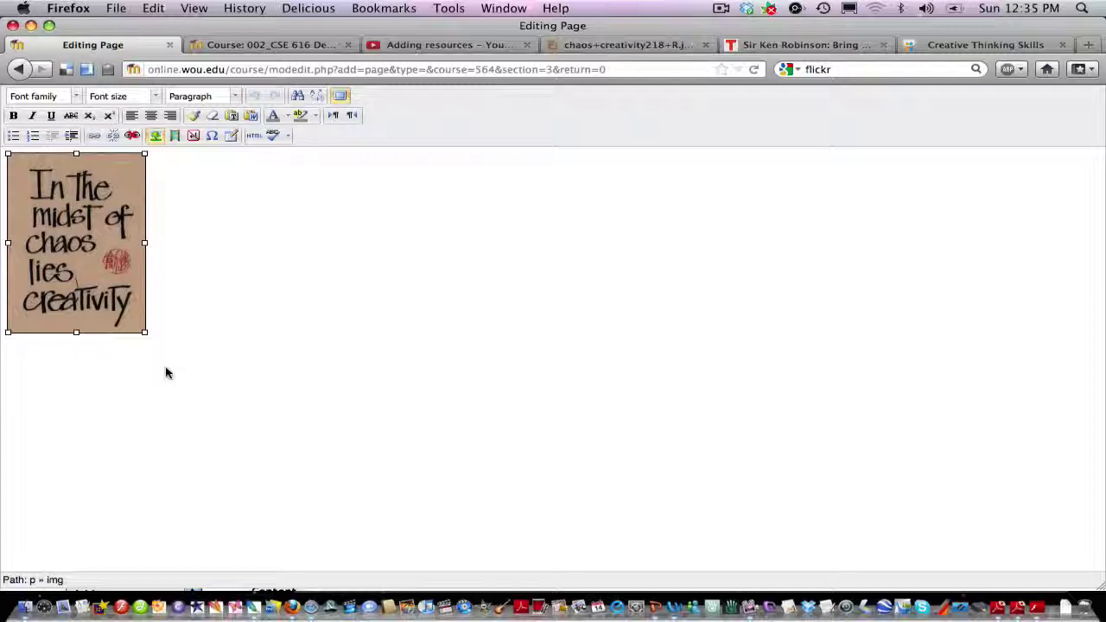
{"action": "left_click_drag", "start_coordinate": [143, 330], "coordinate": [155, 305]}
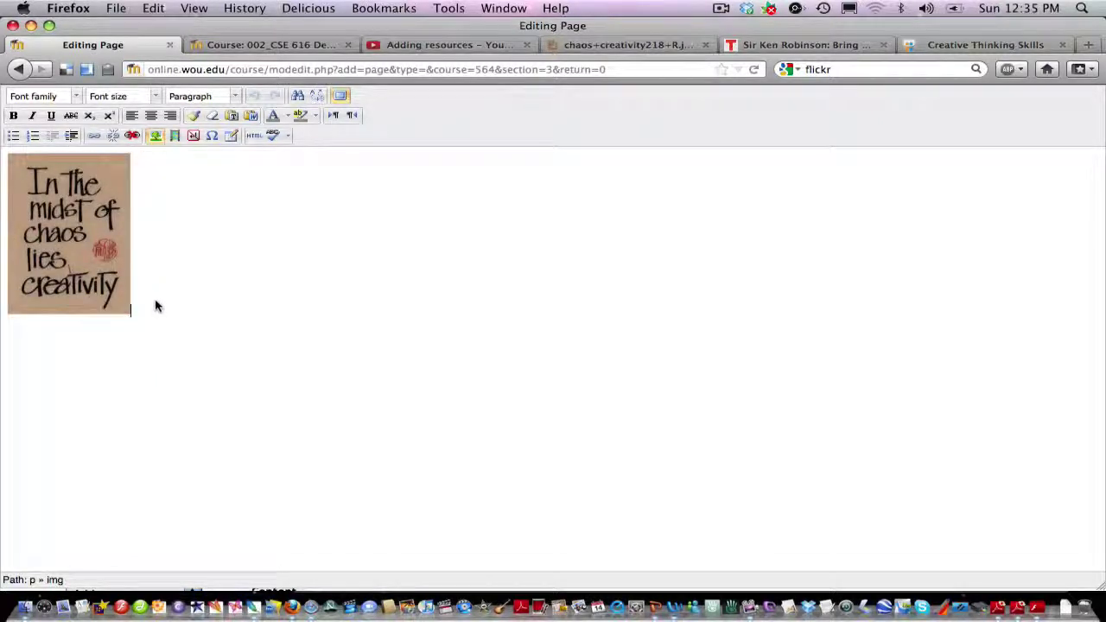
Step: Type the heading 'Creativty' beside the poster and make it bold and 36pt
{"action": "type", "text": "Creativty"}
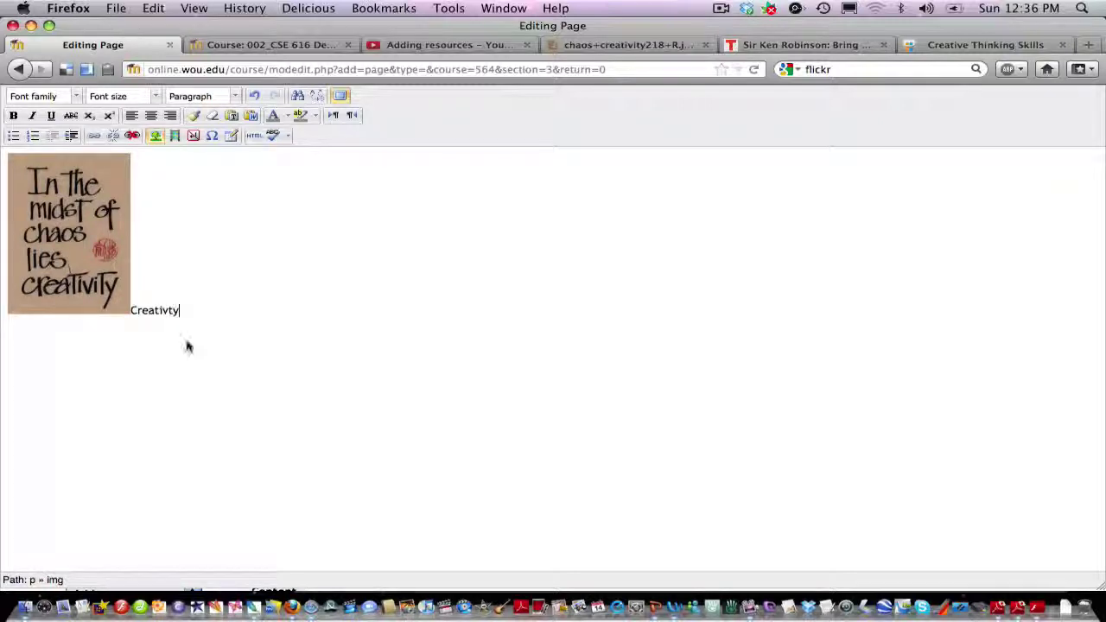
{"action": "left_click", "coordinate": [130, 311]}
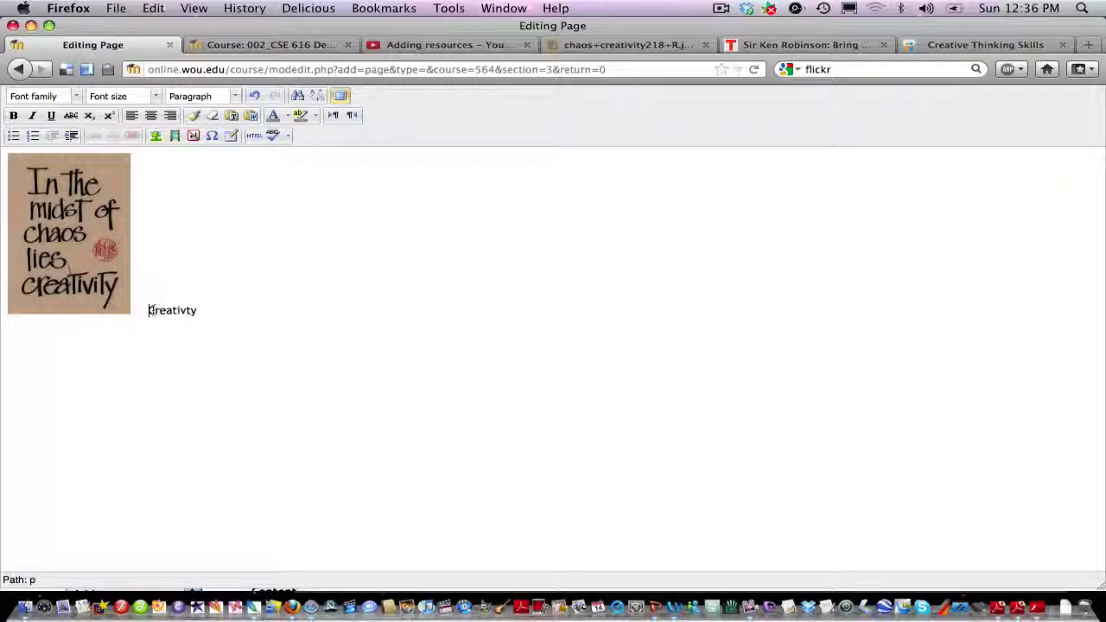
{"action": "double_click", "coordinate": [169, 310]}
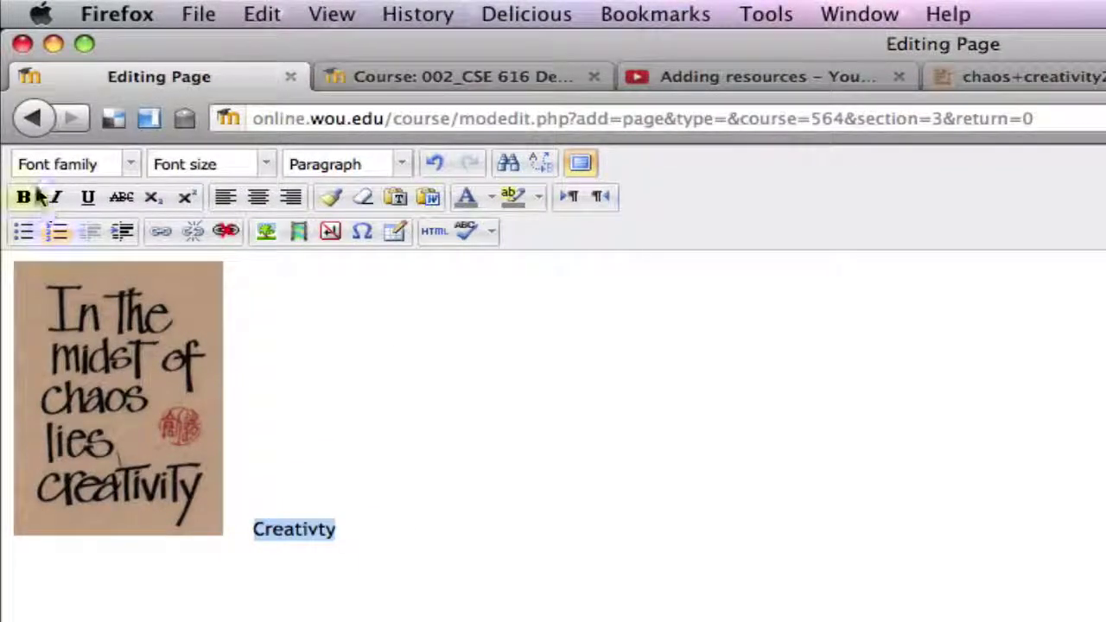
{"action": "left_click", "coordinate": [26, 197]}
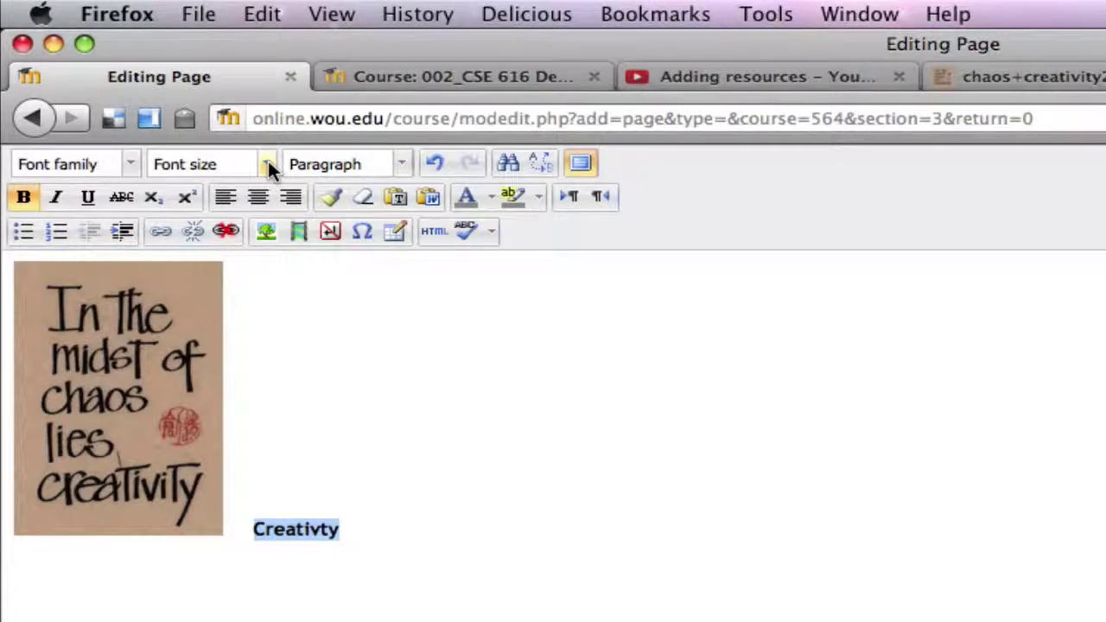
{"action": "left_click", "coordinate": [267, 164]}
{"action": "left_click_drag", "start_coordinate": [355, 246], "coordinate": [374, 341]}
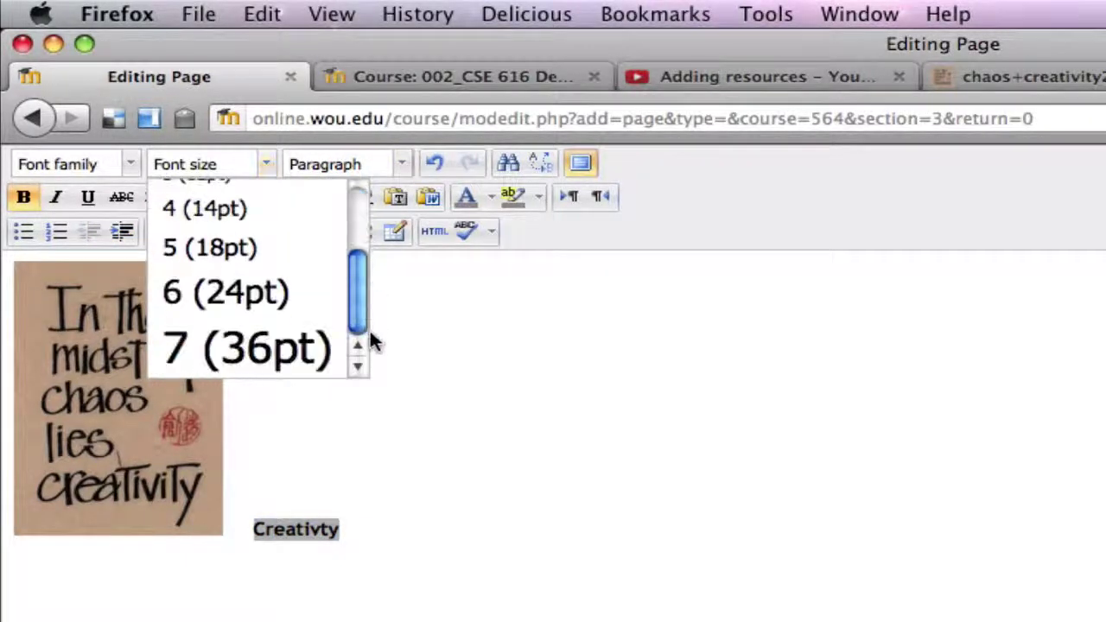
{"action": "left_click", "coordinate": [256, 365]}
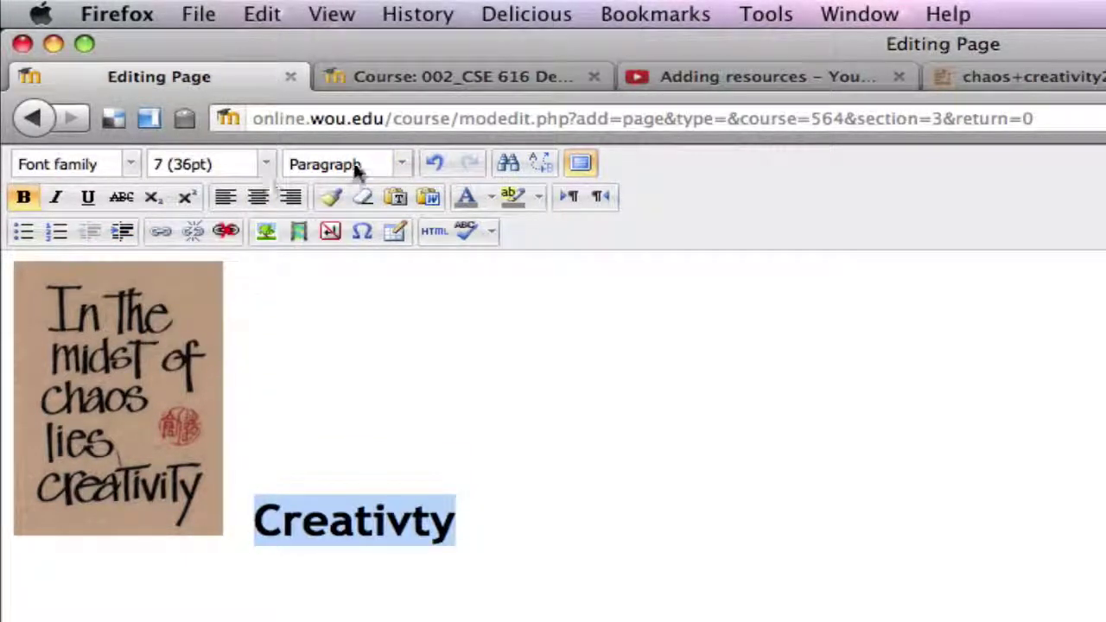
Step: Colour the heading red, correct it to 'Creativity', and start a new line
{"action": "left_click", "coordinate": [489, 197]}
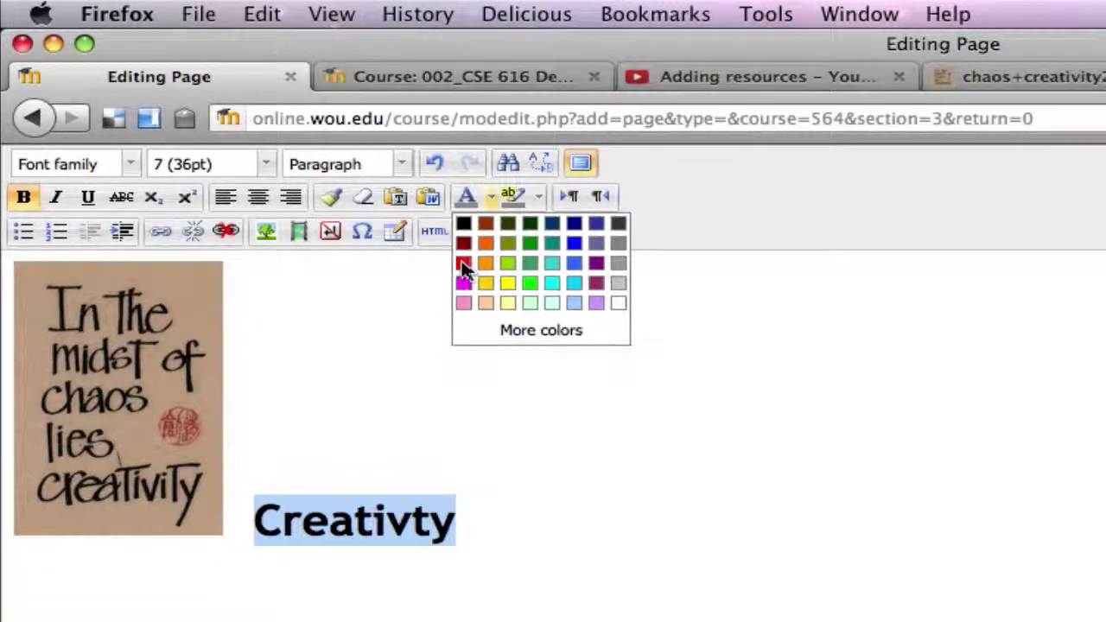
{"action": "left_click", "coordinate": [464, 263]}
{"action": "left_click", "coordinate": [489, 529]}
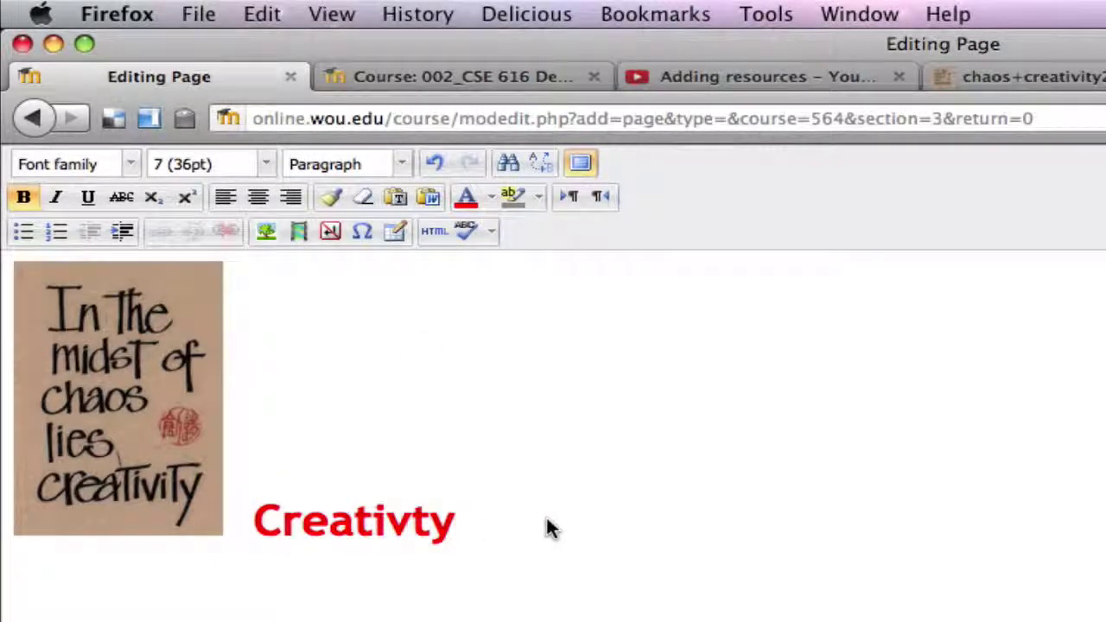
{"action": "left_click", "coordinate": [406, 518]}
{"action": "type", "text": "i"}
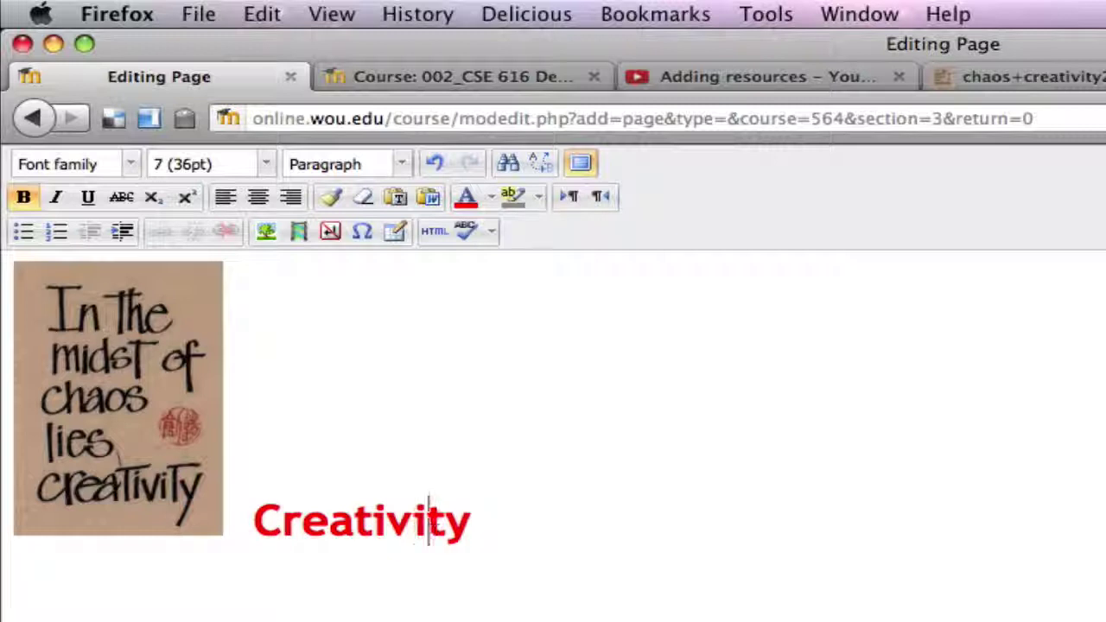
{"action": "left_click", "coordinate": [539, 523]}
{"action": "key", "text": "Return"}
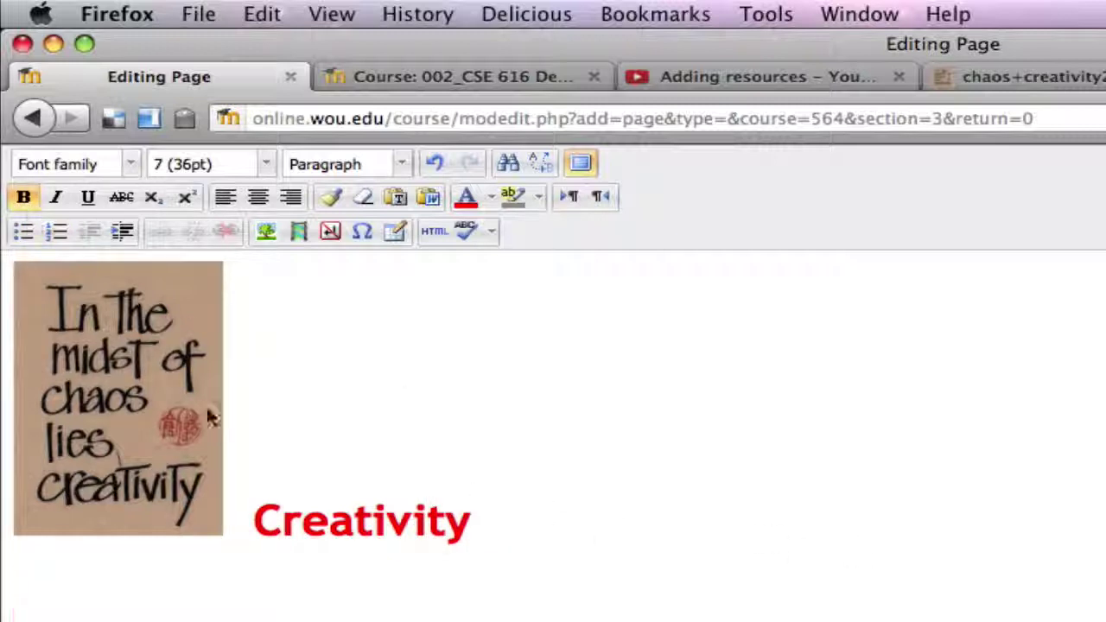
Step: Set the new text to 12pt and black
{"action": "left_click", "coordinate": [264, 163]}
{"action": "scroll", "coordinate": [208, 242], "scroll_direction": "up", "scroll_amount": 3}
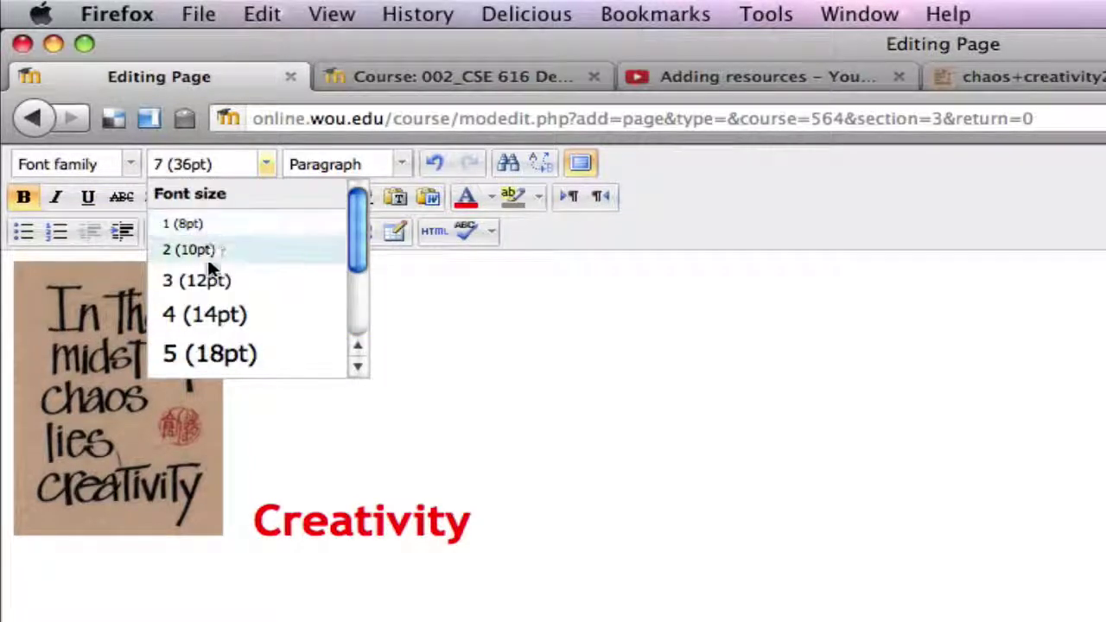
{"action": "left_click", "coordinate": [197, 293]}
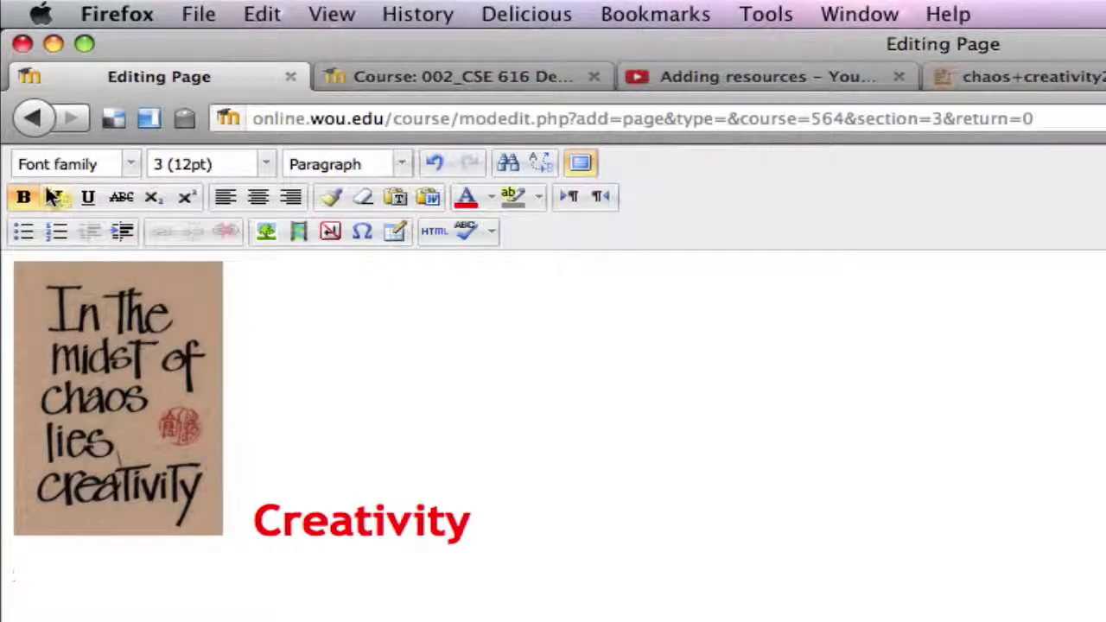
{"action": "left_click", "coordinate": [490, 197]}
{"action": "left_click", "coordinate": [463, 225]}
Step: Type 'Some people say that creativity has been lost in our schools.' and paste extra copies
{"action": "type", "text": "Some people"}
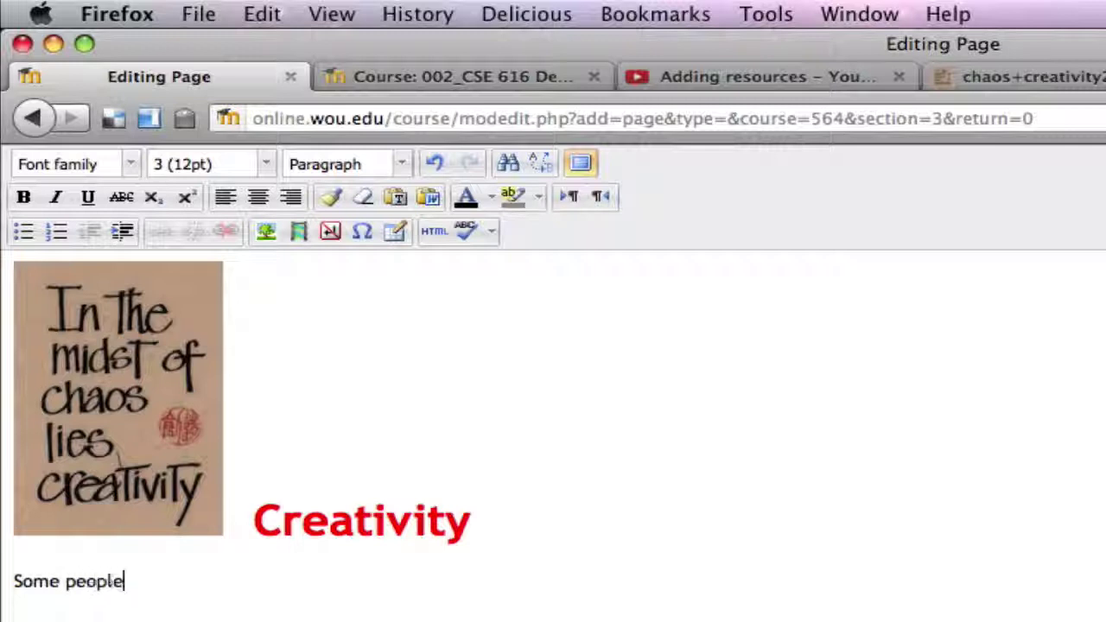
{"action": "type", "text": " say t"}
{"action": "type", "text": "creativity"}
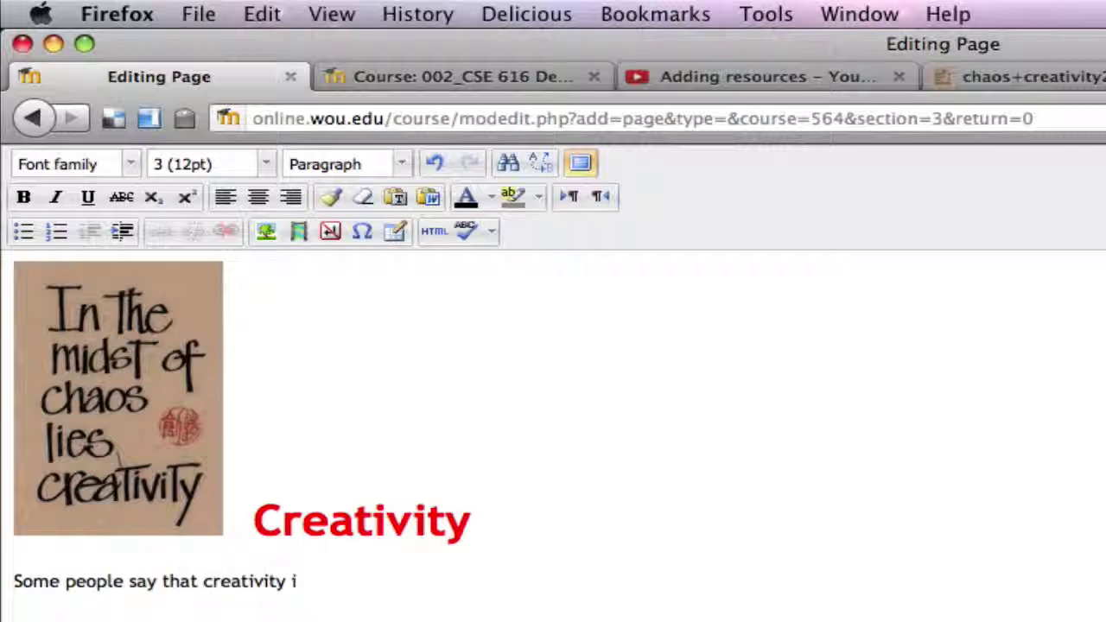
{"action": "type", "text": " has been lost"}
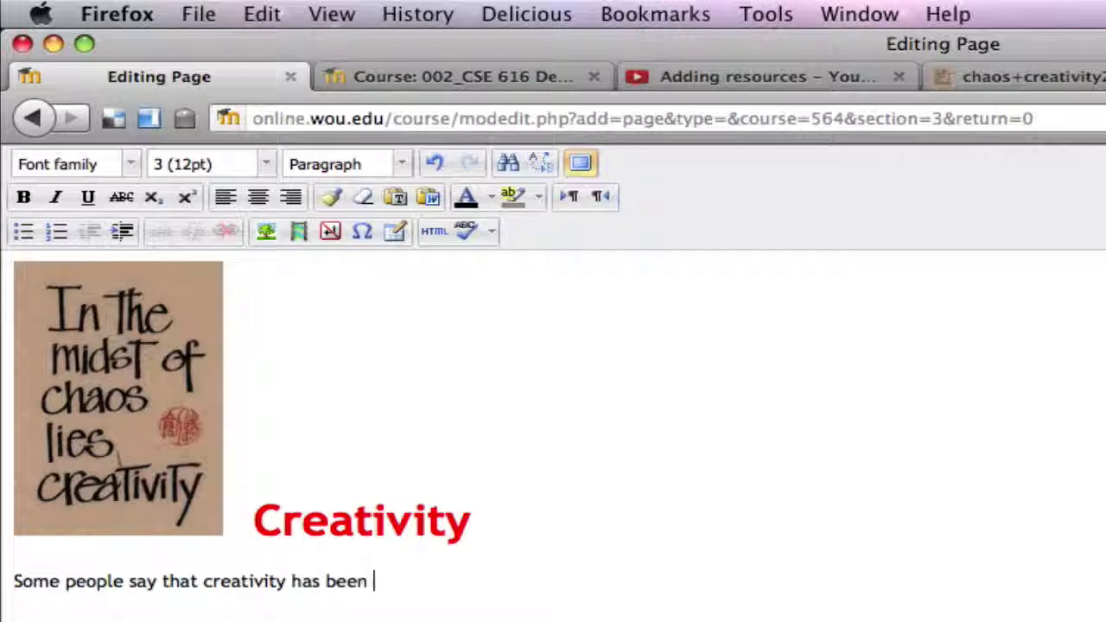
{"action": "type", "text": " in our schools."}
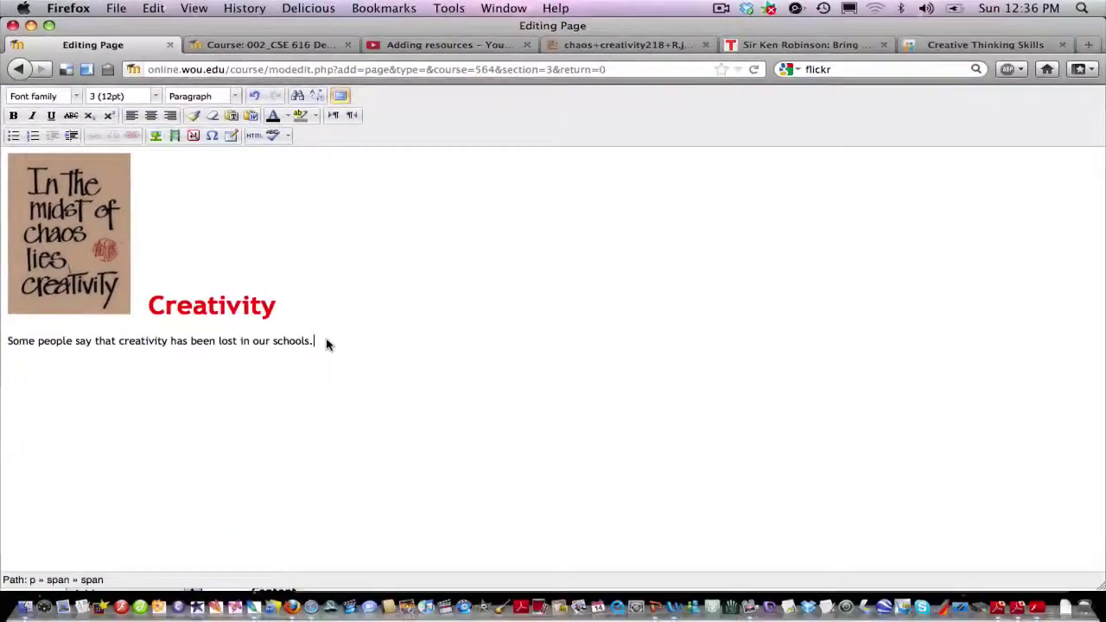
{"action": "left_click_drag", "start_coordinate": [555, 585], "coordinate": [6, 595]}
{"action": "left_click_drag", "start_coordinate": [3, 347], "coordinate": [2, 349]}
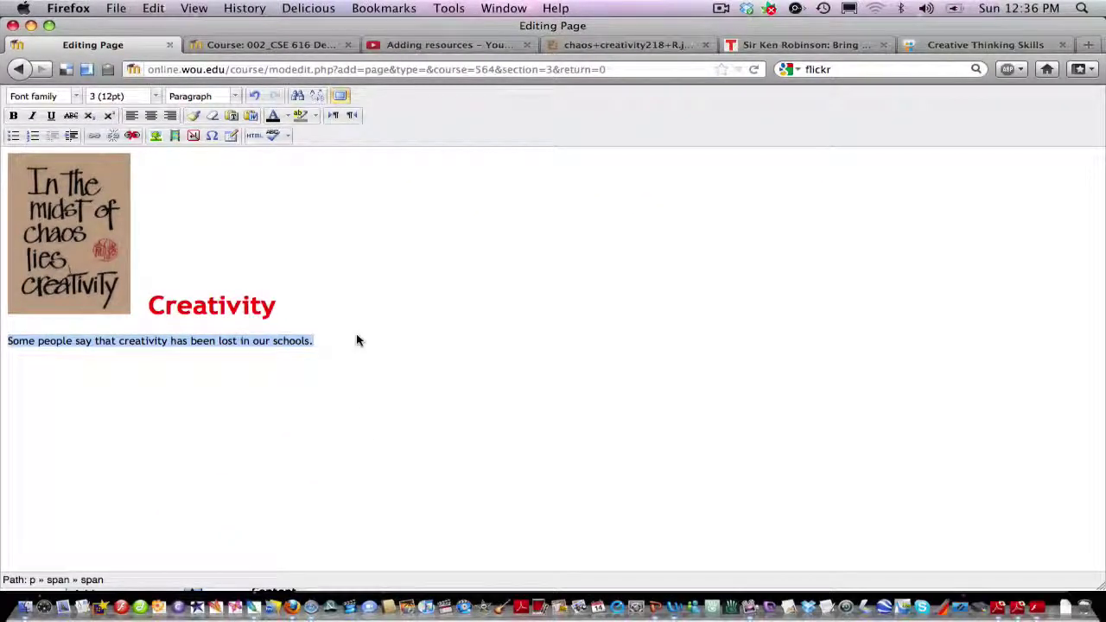
{"action": "left_click", "coordinate": [321, 345]}
{"action": "key", "text": "super+v"}
{"action": "key", "text": "super+v"}
{"action": "key", "text": "super+v"}
{"action": "key", "text": "super+v"}
{"action": "key", "text": "super+v"}
{"action": "key", "text": "super+v"}
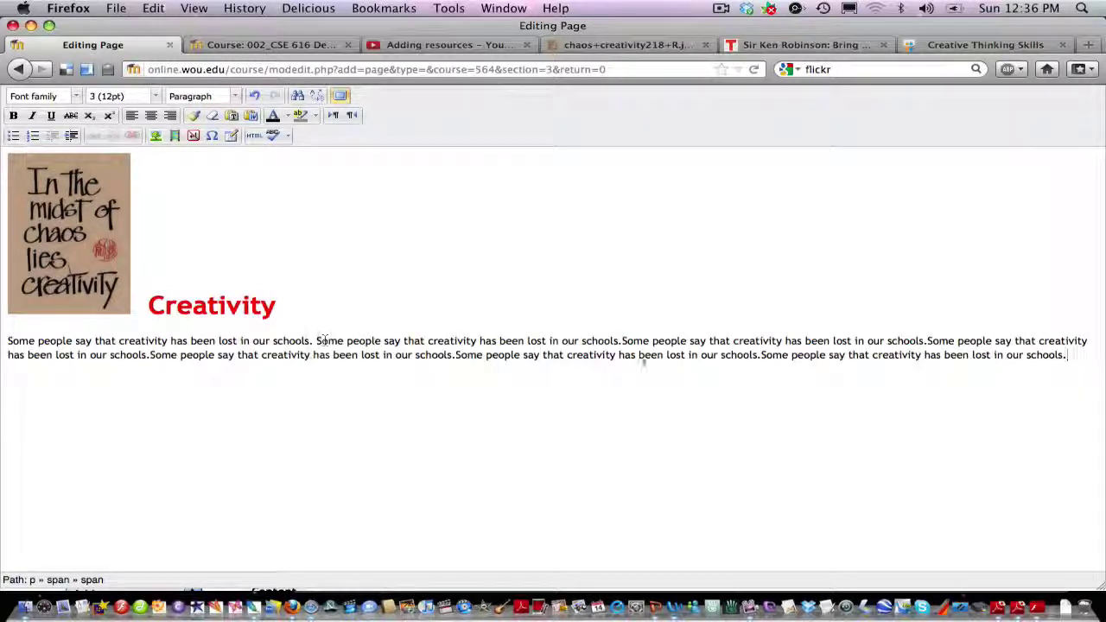
{"action": "key", "text": "Down"}
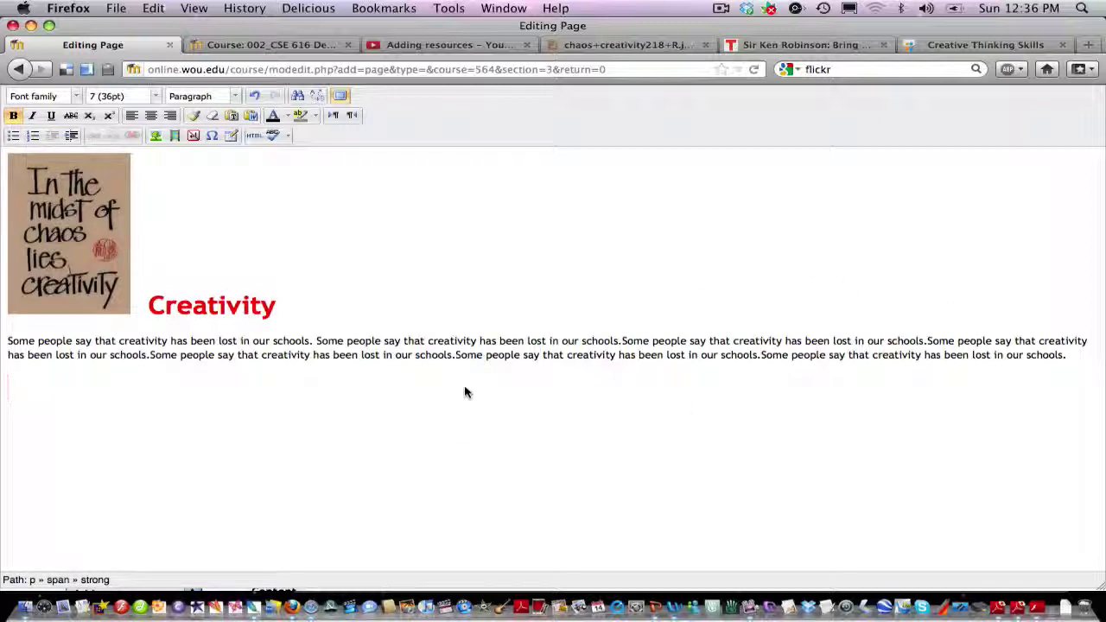
Step: Upload the dance.jpg photo from the computer through the image file picker
{"action": "left_click", "coordinate": [156, 137]}
{"action": "left_click", "coordinate": [544, 255]}
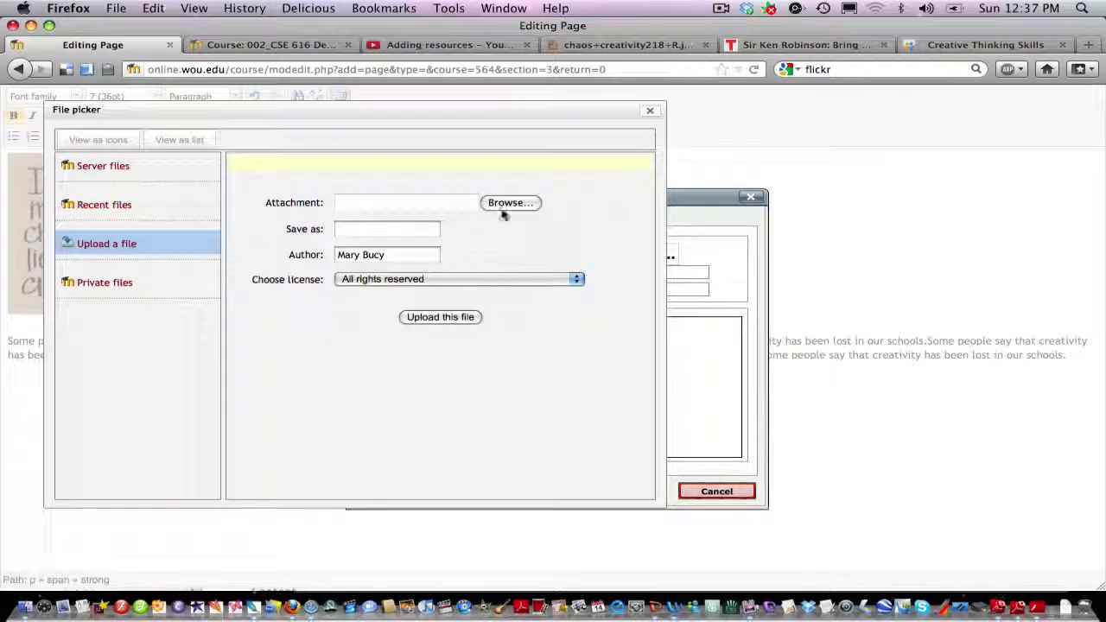
{"action": "left_click", "coordinate": [508, 205]}
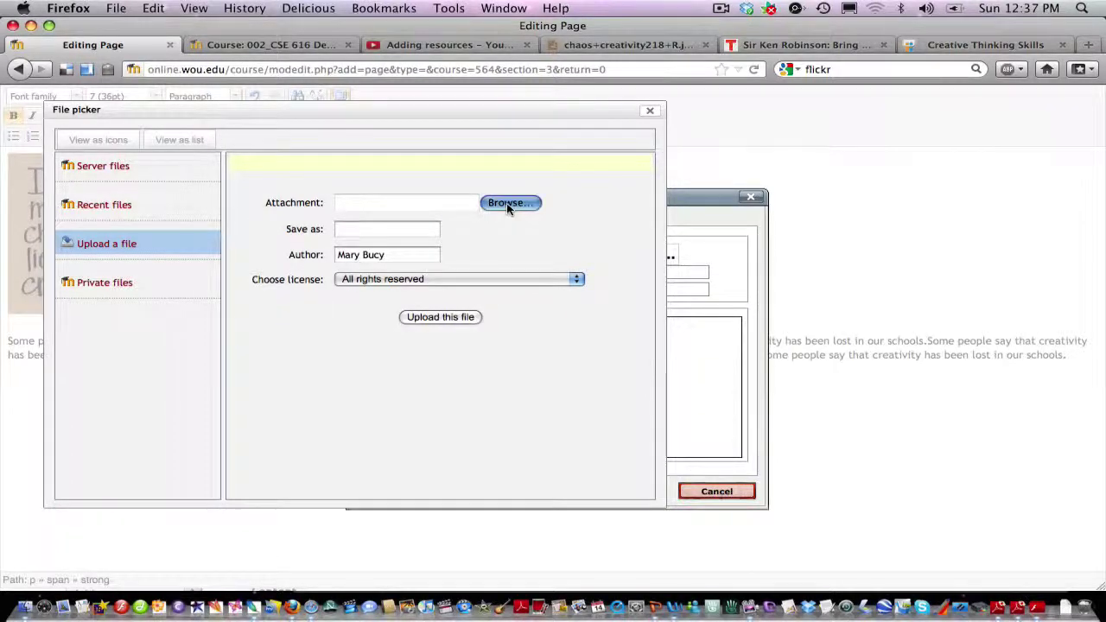
{"action": "left_click", "coordinate": [156, 105]}
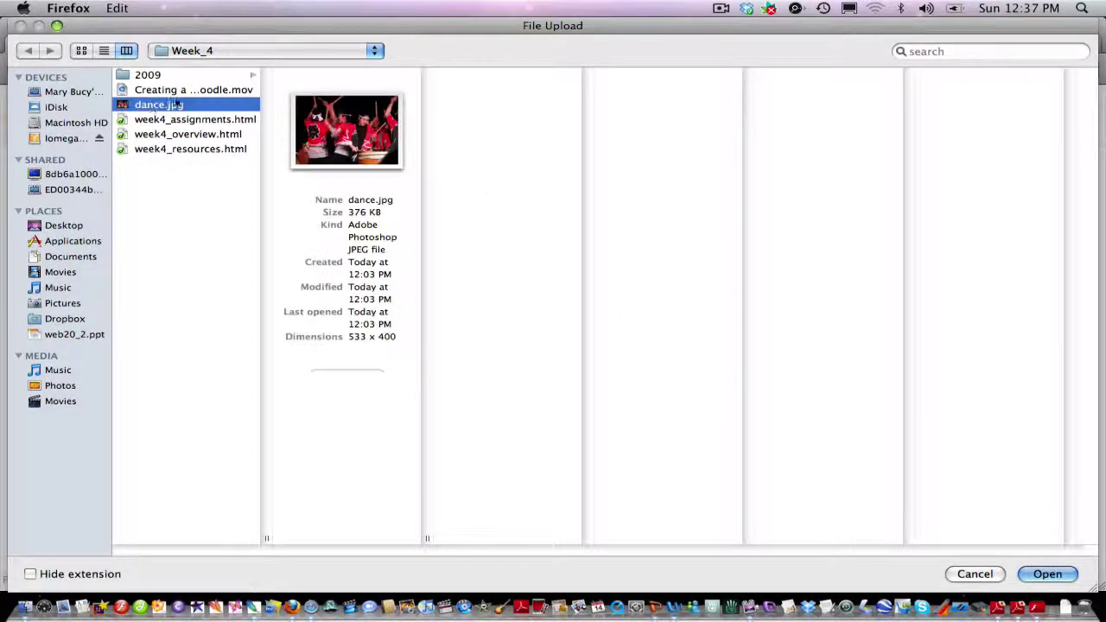
{"action": "left_click", "coordinate": [1048, 574]}
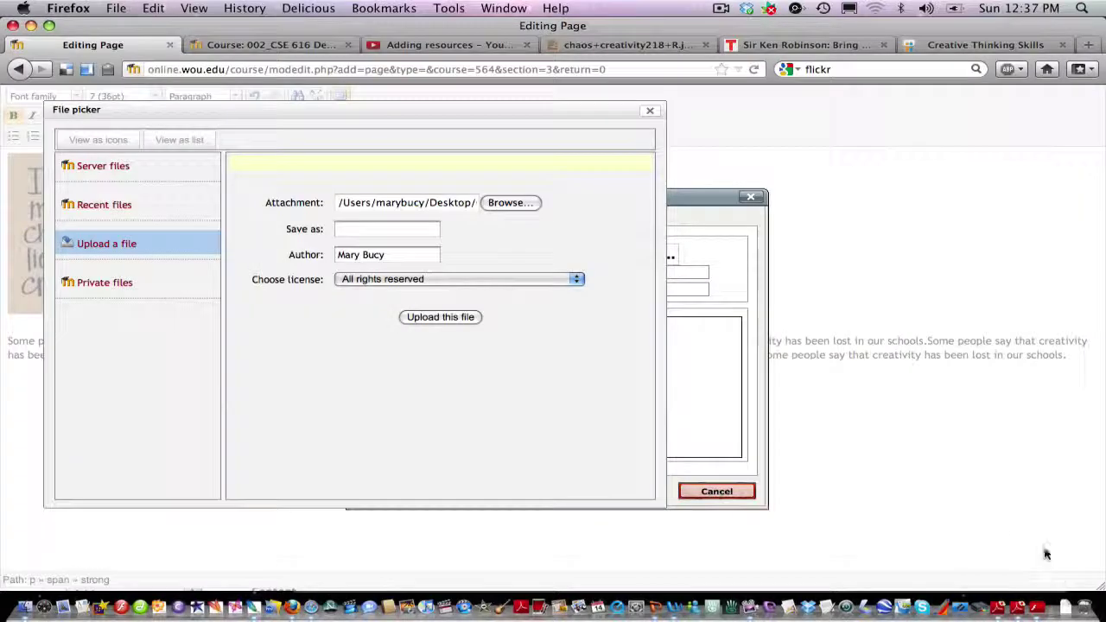
{"action": "left_click", "coordinate": [440, 317]}
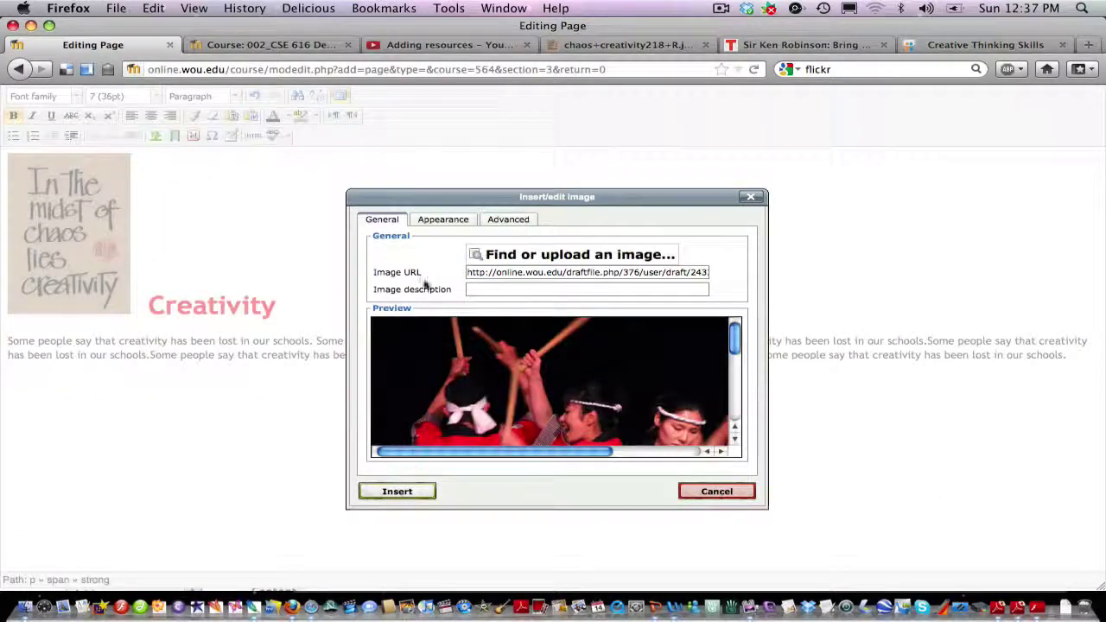
Step: Describe the uploaded photo as 'dance' and insert it below the paragraph
{"action": "type", "text": "dance.jpgdanc"}
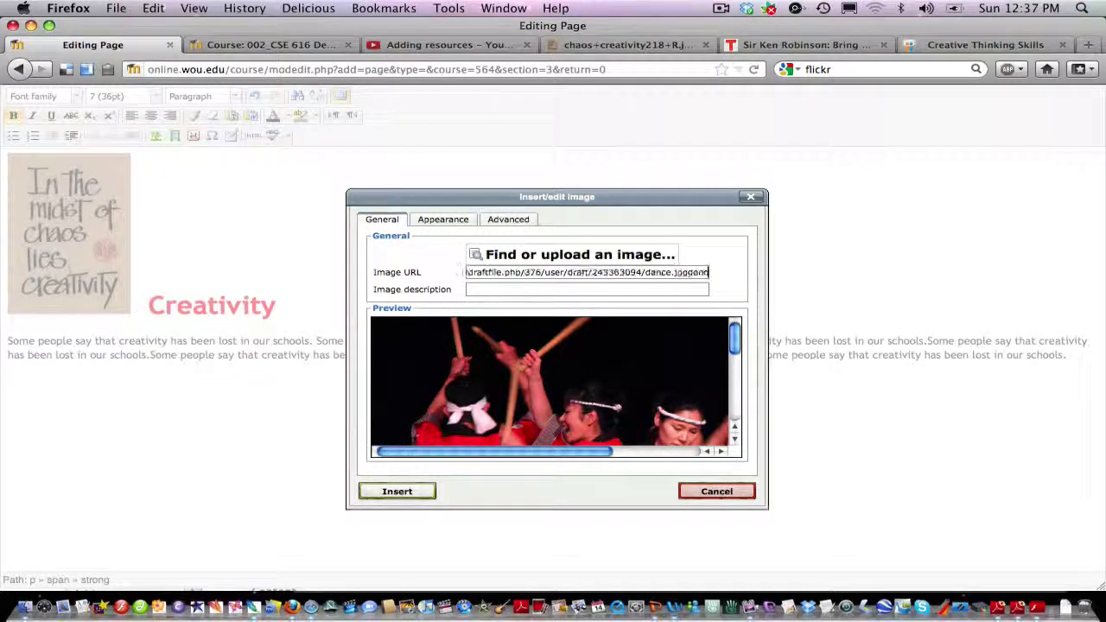
{"action": "key", "text": "BackSpace"}
{"action": "key", "text": "BackSpace"}
{"action": "key", "text": "BackSpace"}
{"action": "key", "text": "BackSpace"}
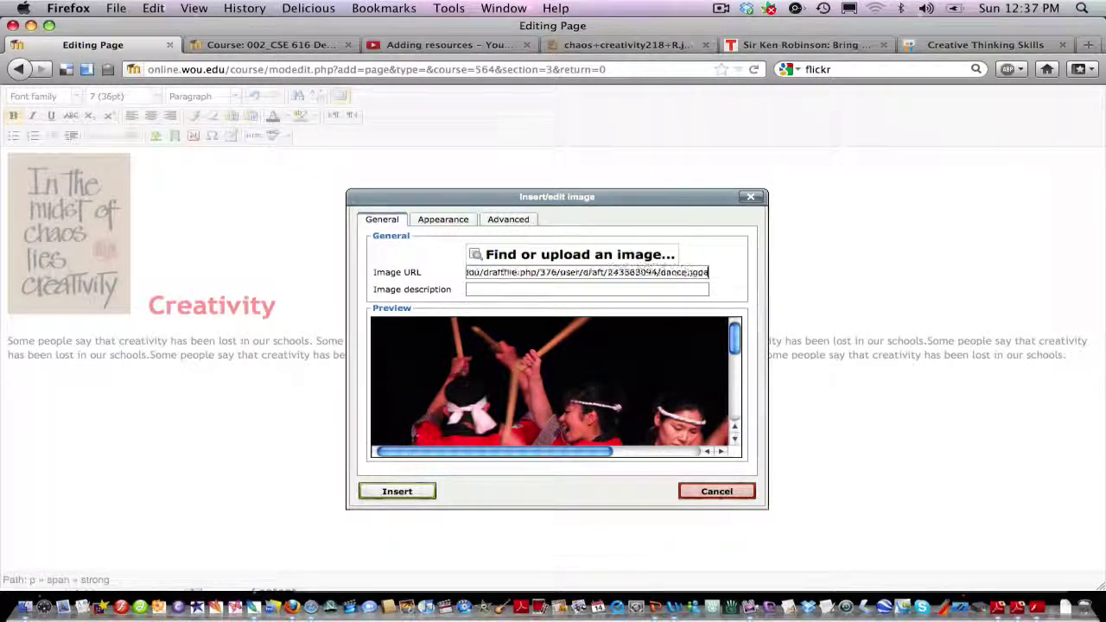
{"action": "left_click", "coordinate": [466, 288]}
{"action": "type", "text": "dance"}
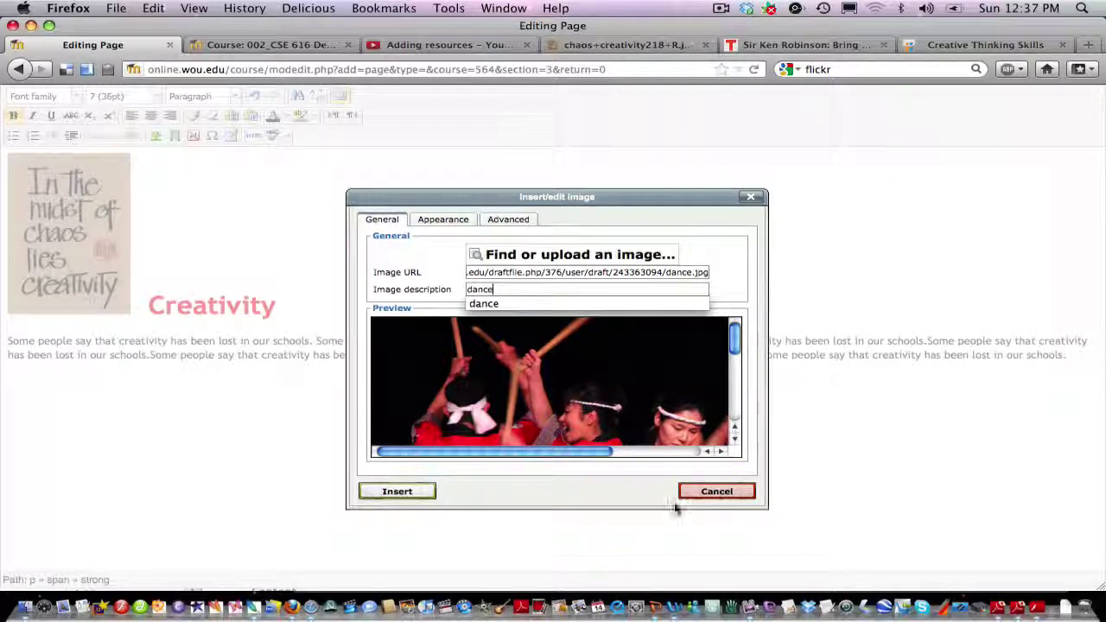
{"action": "left_click", "coordinate": [390, 490]}
{"action": "left_click", "coordinate": [389, 491]}
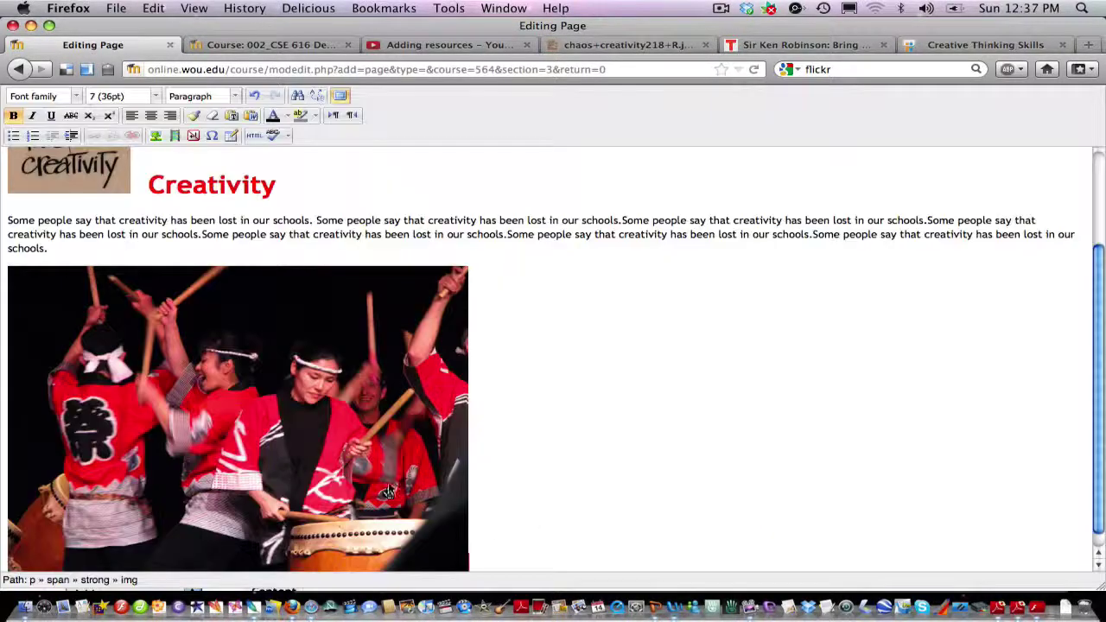
Step: Centre the dance photo and paste more copies of the creativity sentence below it
{"action": "left_click", "coordinate": [256, 360]}
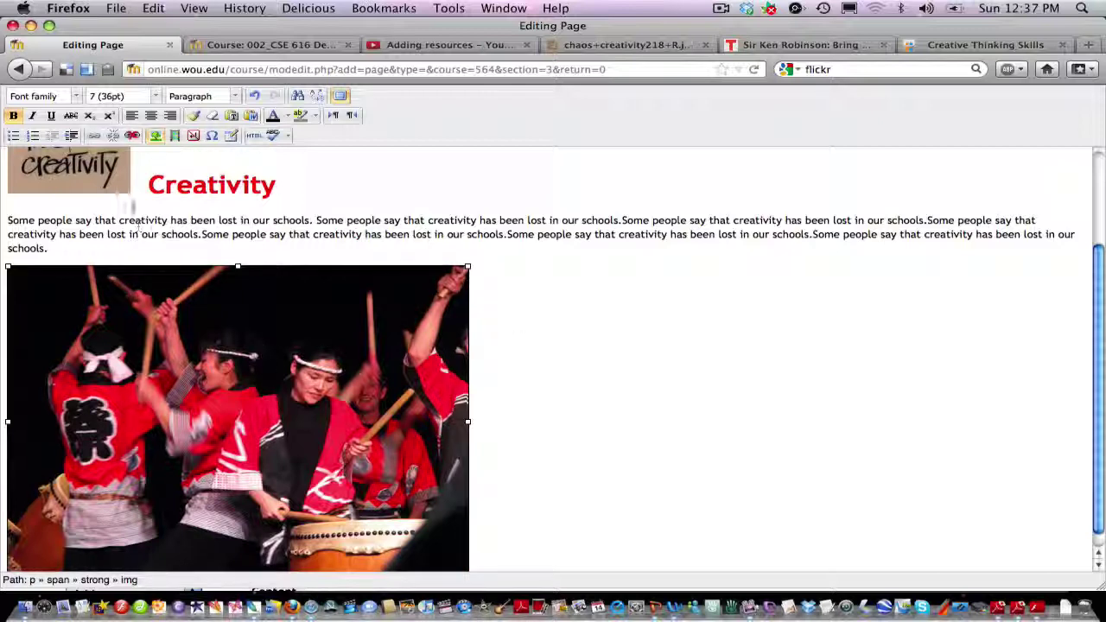
{"action": "left_click", "coordinate": [151, 116]}
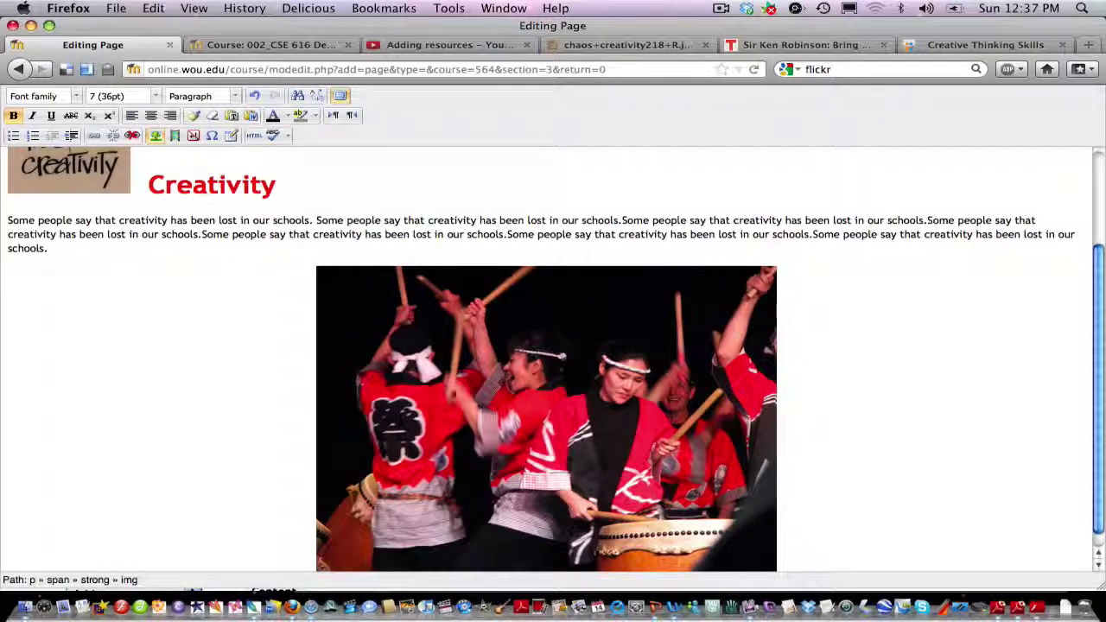
{"action": "scroll", "coordinate": [339, 375], "scroll_direction": "down", "scroll_amount": 1}
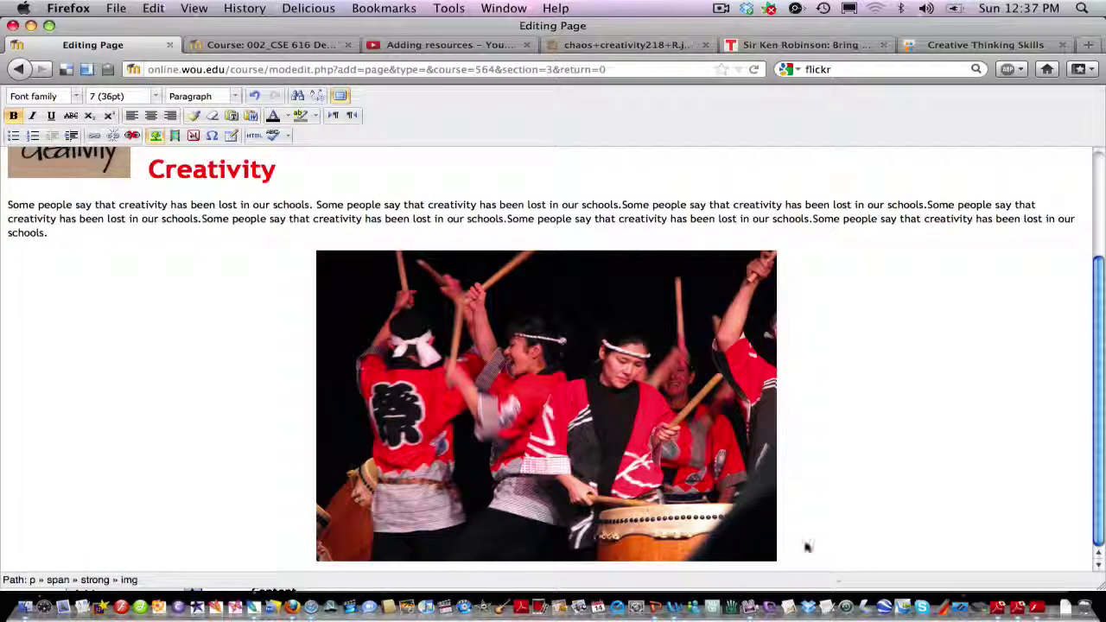
{"action": "key", "text": "Return"}
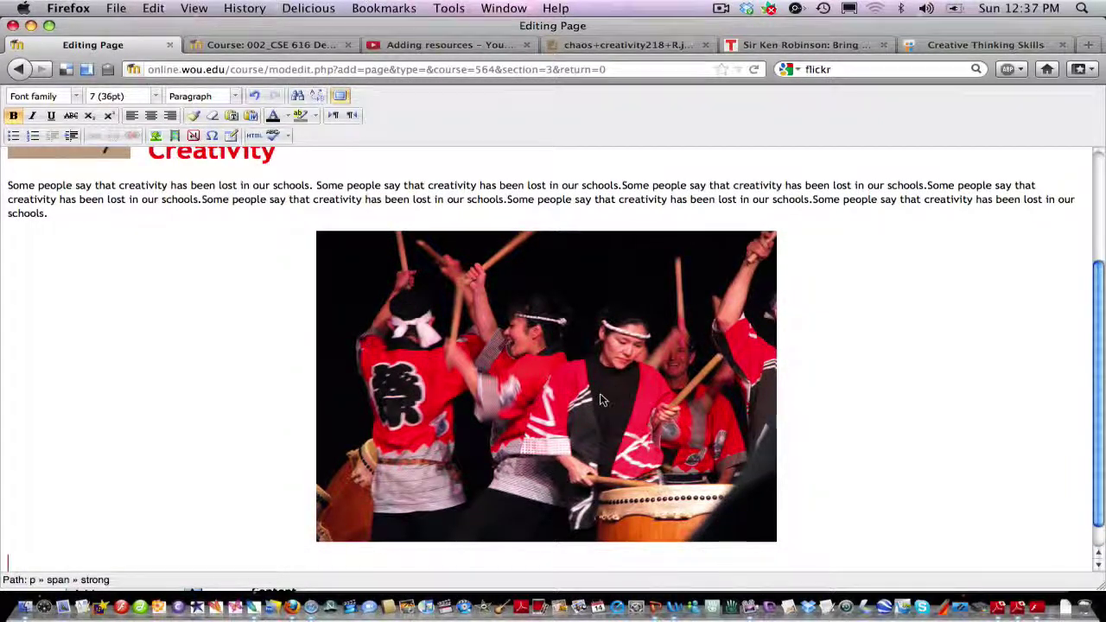
{"action": "type", "text": "Some people say that creativity has been lost in our schools."}
{"action": "key", "text": "super+v"}
{"action": "key", "text": "super+v"}
{"action": "key", "text": "super+v"}
{"action": "key", "text": "super+v"}
{"action": "key", "text": "super+v"}
{"action": "key", "text": "super+v"}
{"action": "key", "text": "super+v"}
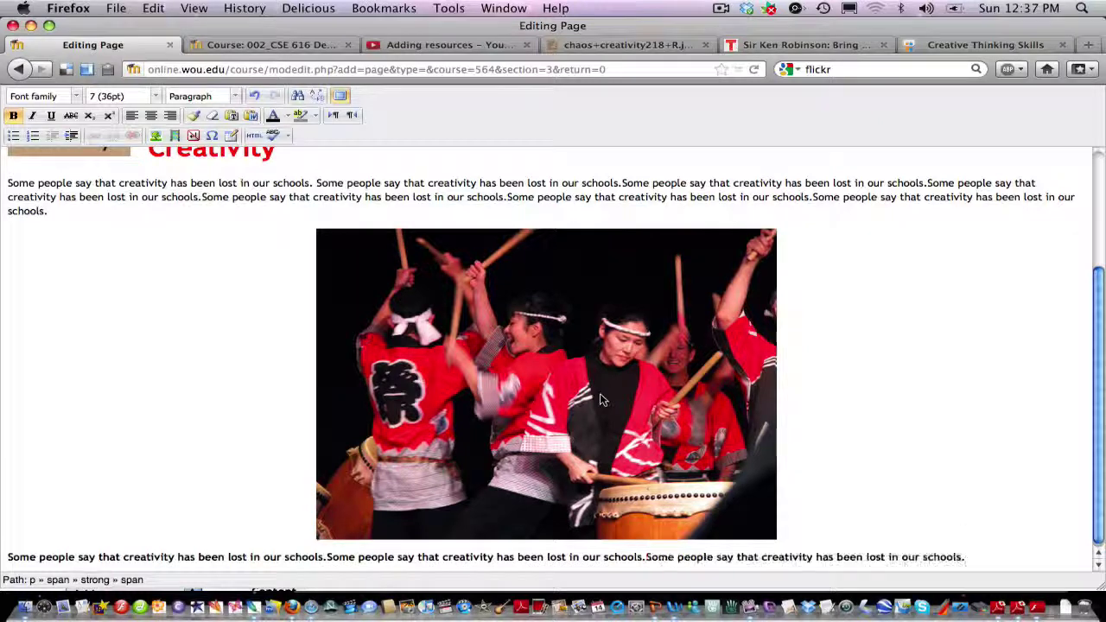
{"action": "key", "text": "super+v"}
{"action": "key", "text": "super+v"}
{"action": "key", "text": "super+v"}
{"action": "key", "text": "super+v"}
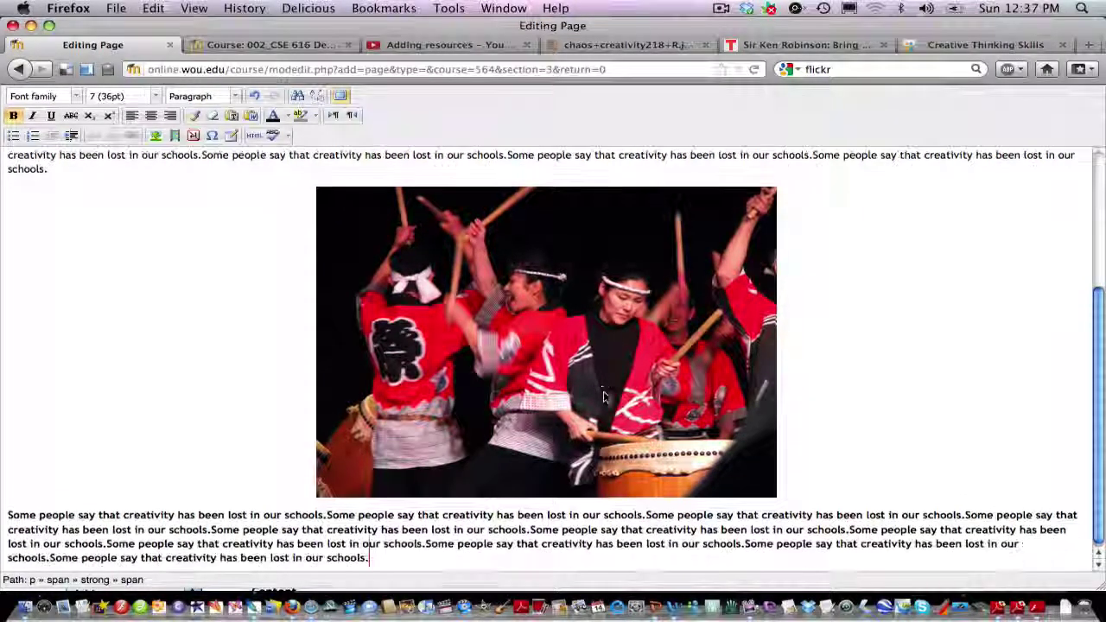
Step: At 12pt, add the line "Let's see what Ken Robinson has to say about creativity."
{"action": "left_click", "coordinate": [370, 555]}
{"action": "key", "text": "Return"}
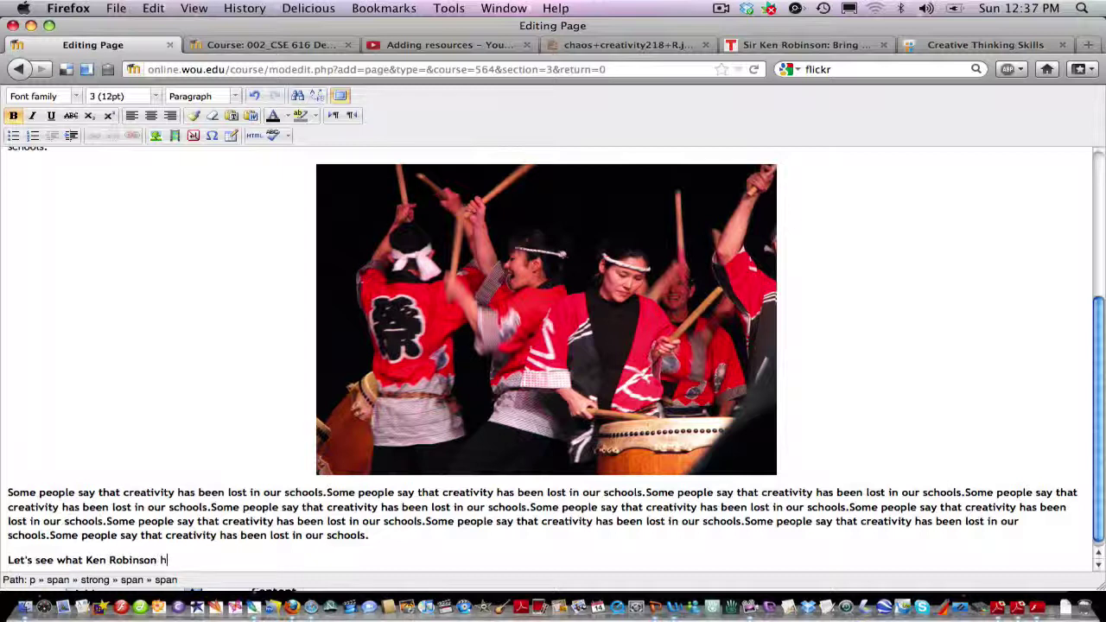
{"action": "type", "text": "to say about creativity."}
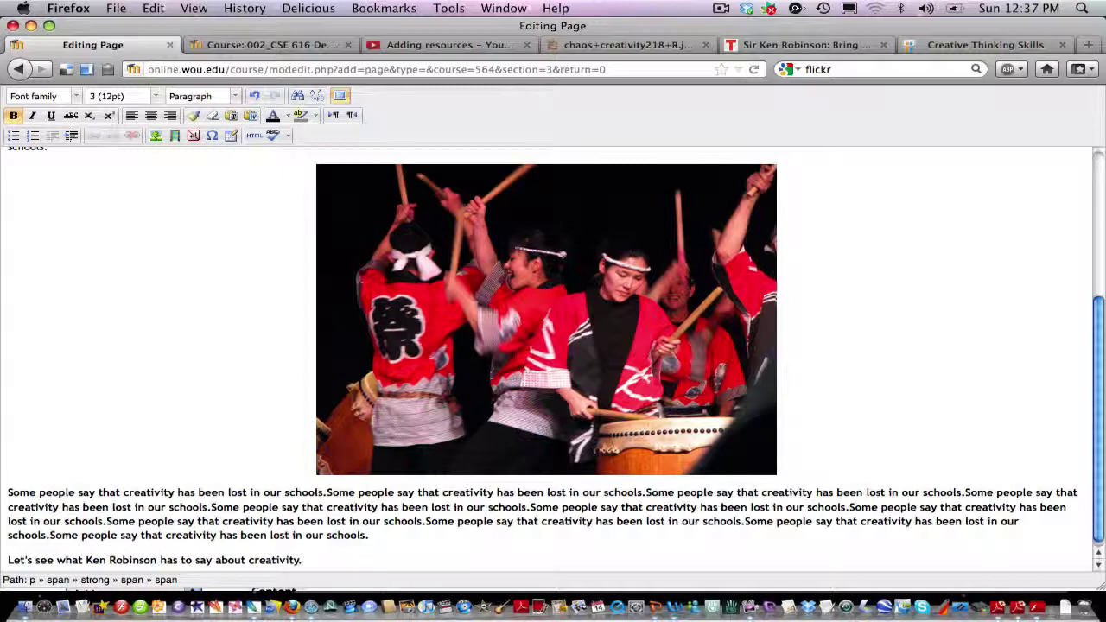
{"action": "key", "text": "Return"}
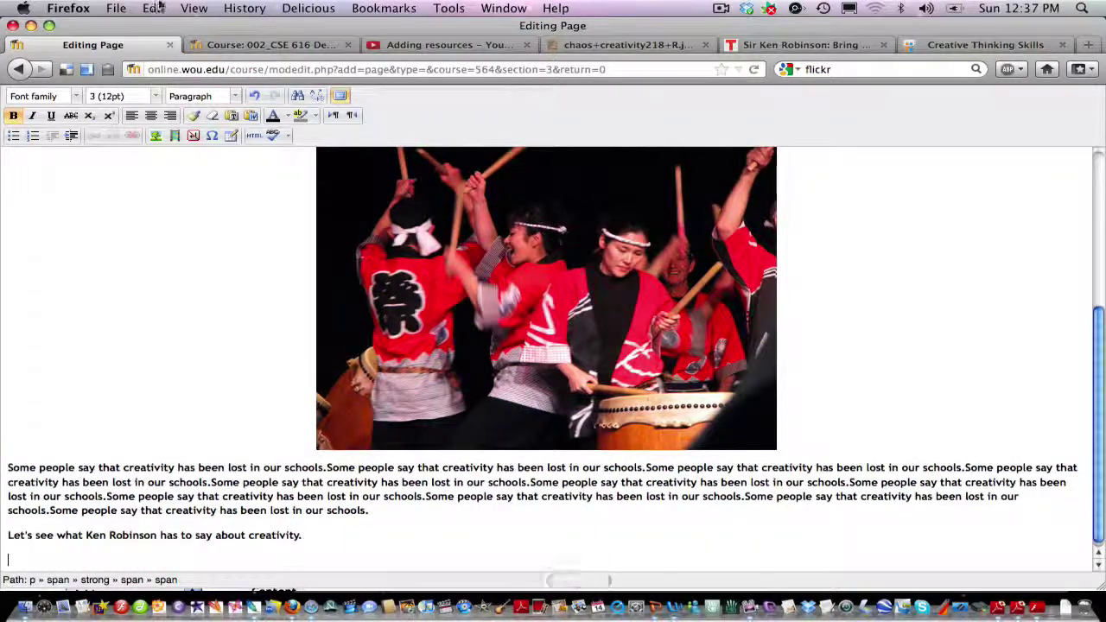
Step: Get the 640 x 360 embed code for the TED talk 'Sir Ken Robinson: Bring on the learning revolution!'
{"action": "left_click", "coordinate": [788, 47]}
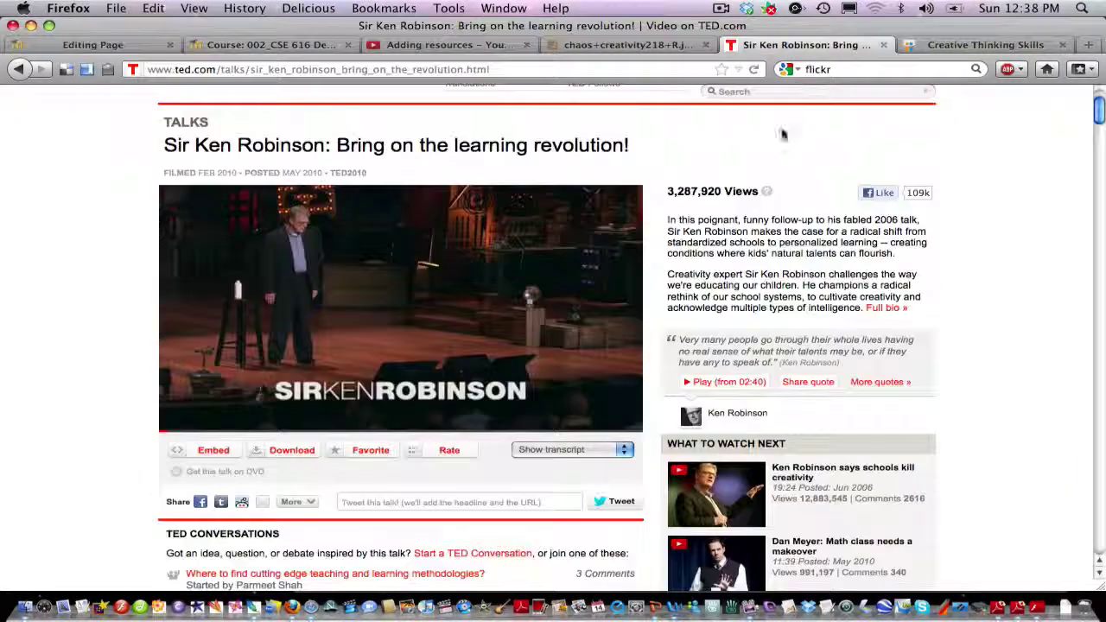
{"action": "mouse_move", "coordinate": [321, 201]}
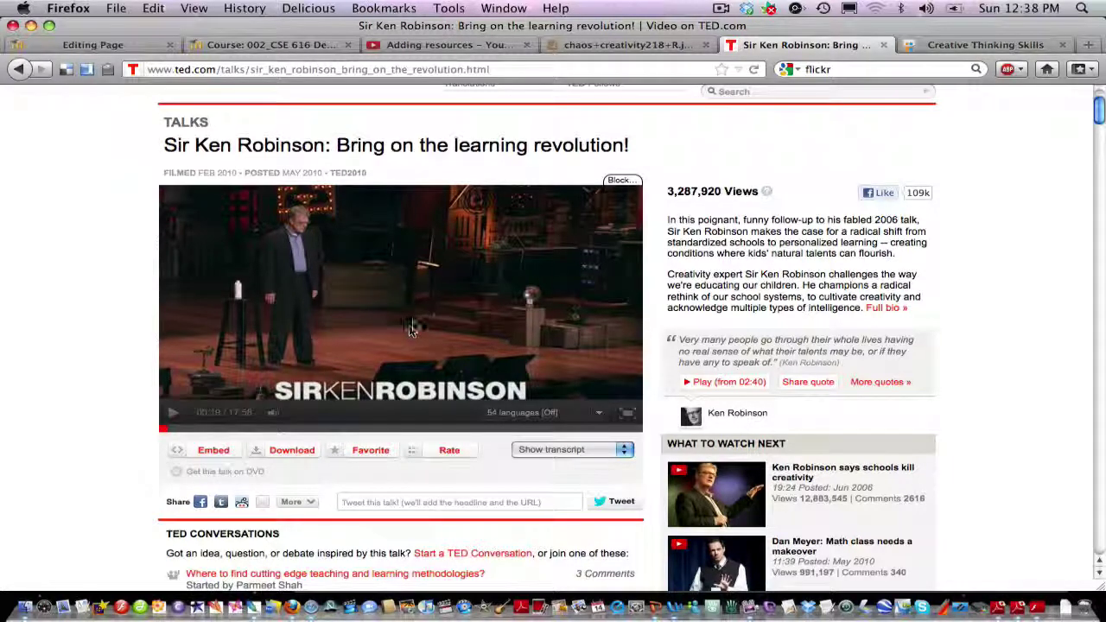
{"action": "scroll", "coordinate": [407, 309], "scroll_direction": "down", "scroll_amount": 1}
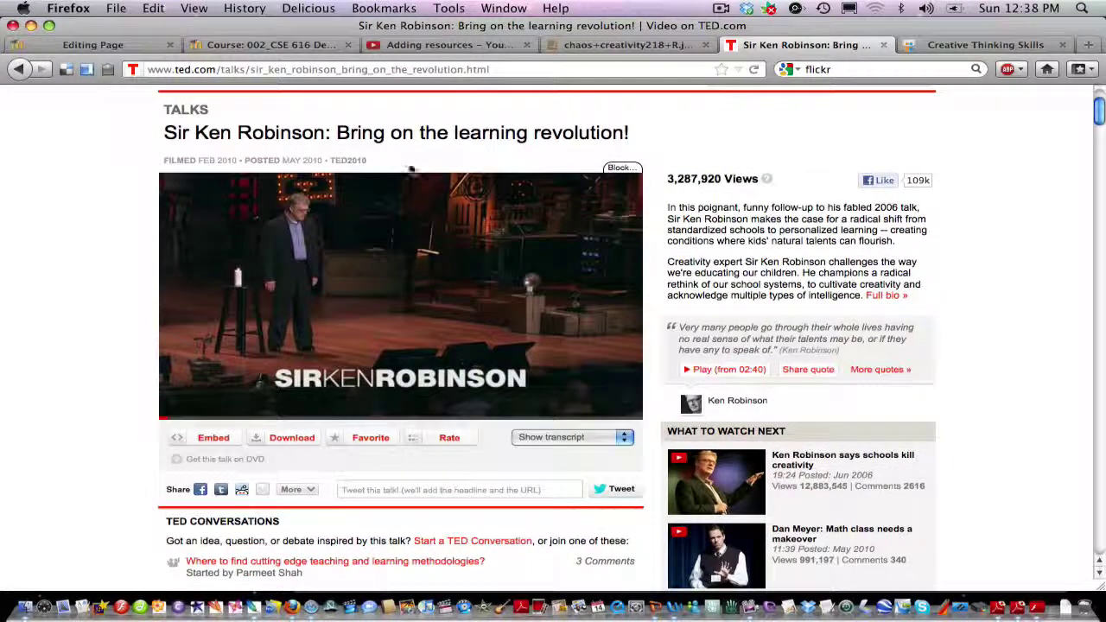
{"action": "scroll", "coordinate": [414, 181], "scroll_direction": "down", "scroll_amount": 1}
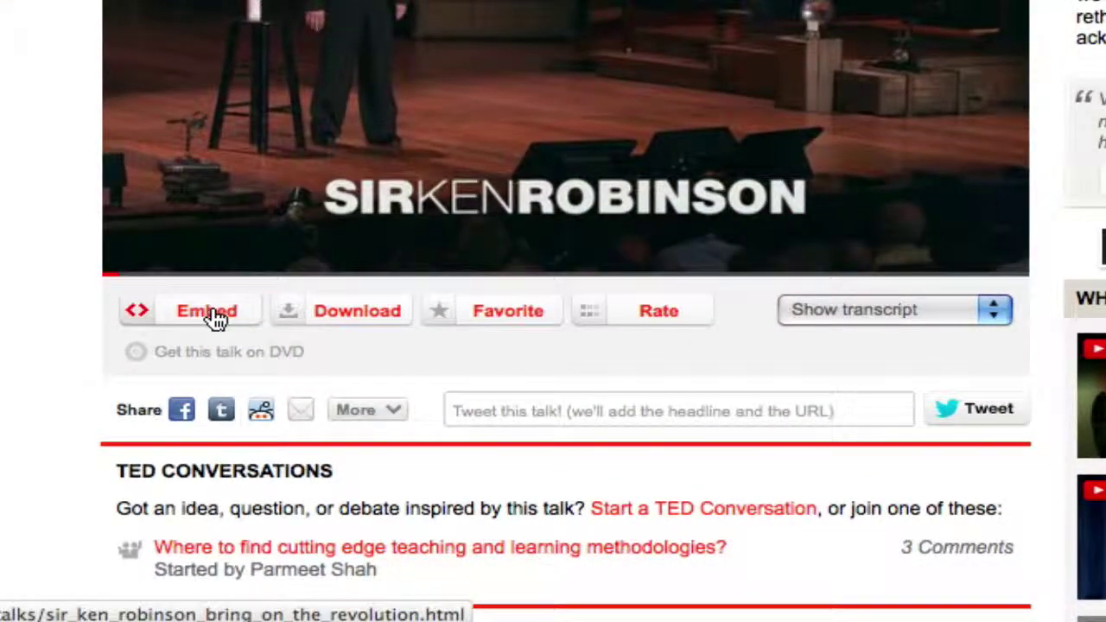
{"action": "left_click", "coordinate": [215, 317]}
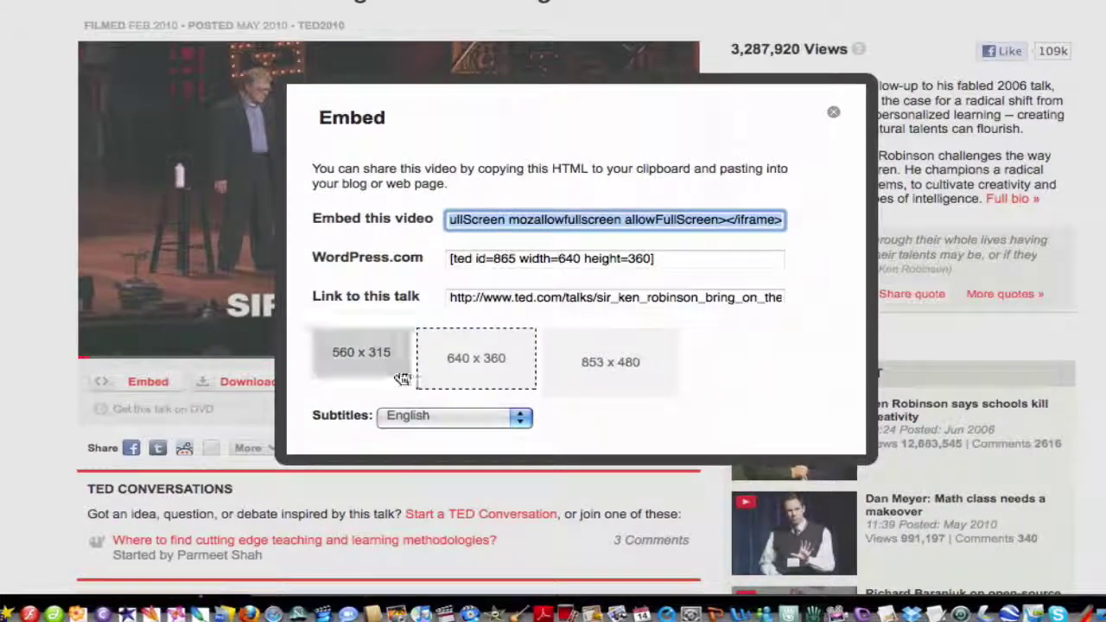
{"action": "left_click", "coordinate": [476, 370]}
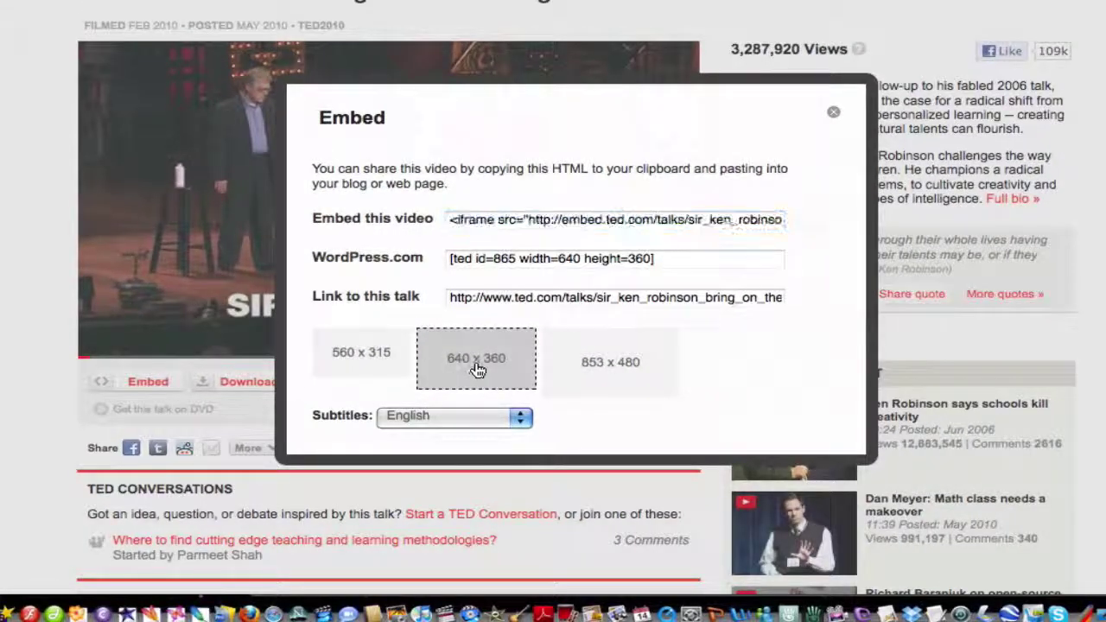
{"action": "left_click", "coordinate": [522, 218]}
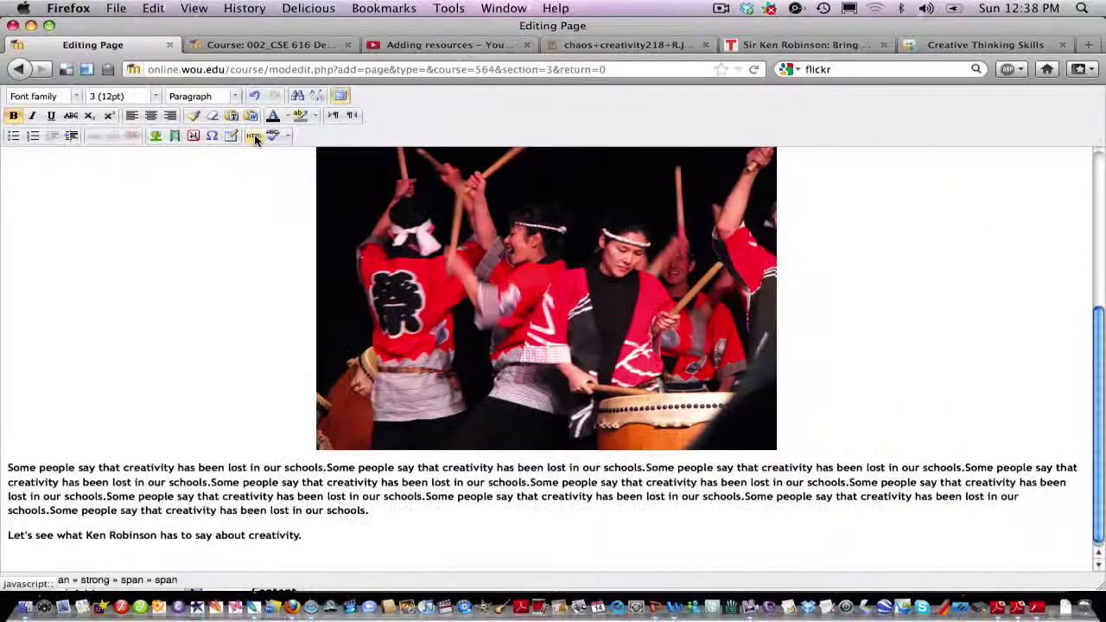
Step: Paste the TED iframe embed code at the end of the page's HTML source and apply it
{"action": "left_click", "coordinate": [373, 133]}
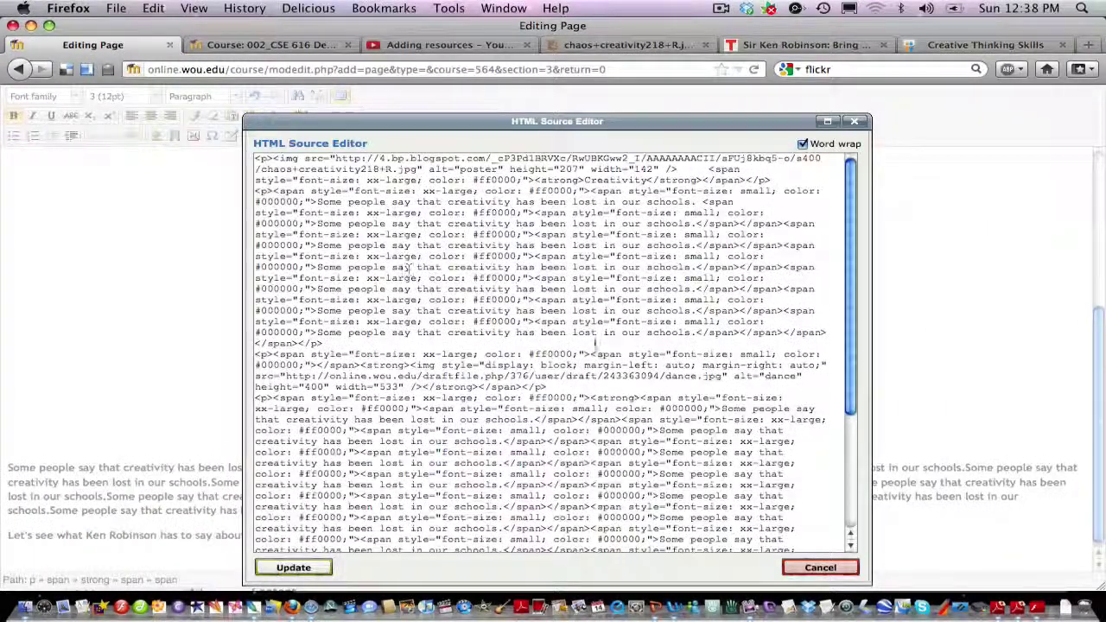
{"action": "scroll", "coordinate": [593, 330], "scroll_direction": "down", "scroll_amount": 10}
{"action": "left_click", "coordinate": [475, 546]}
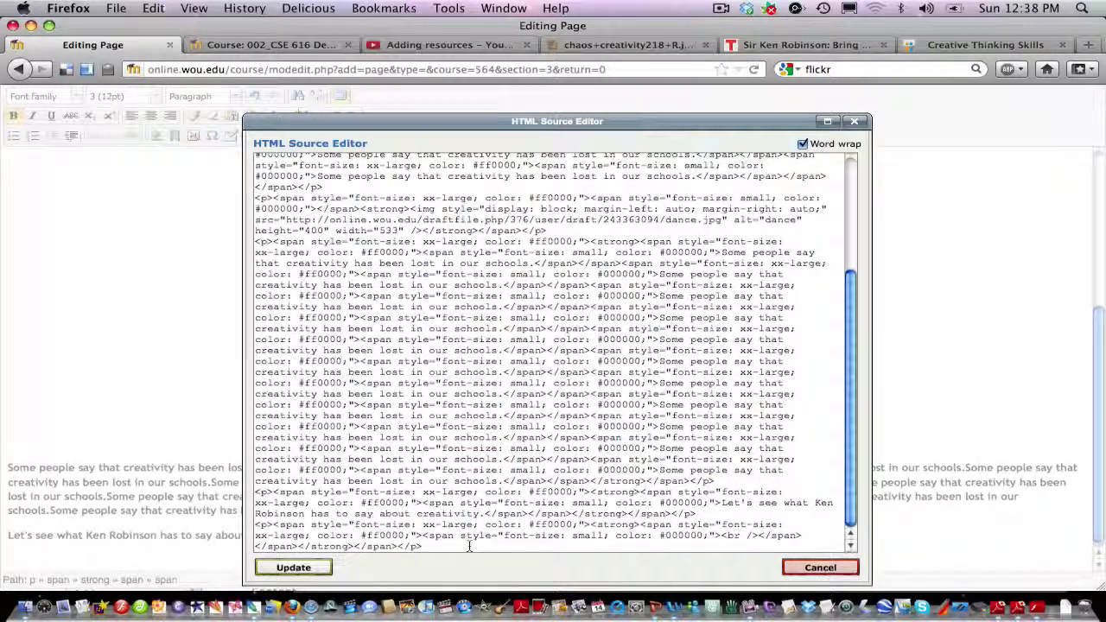
{"action": "key", "text": "Return"}
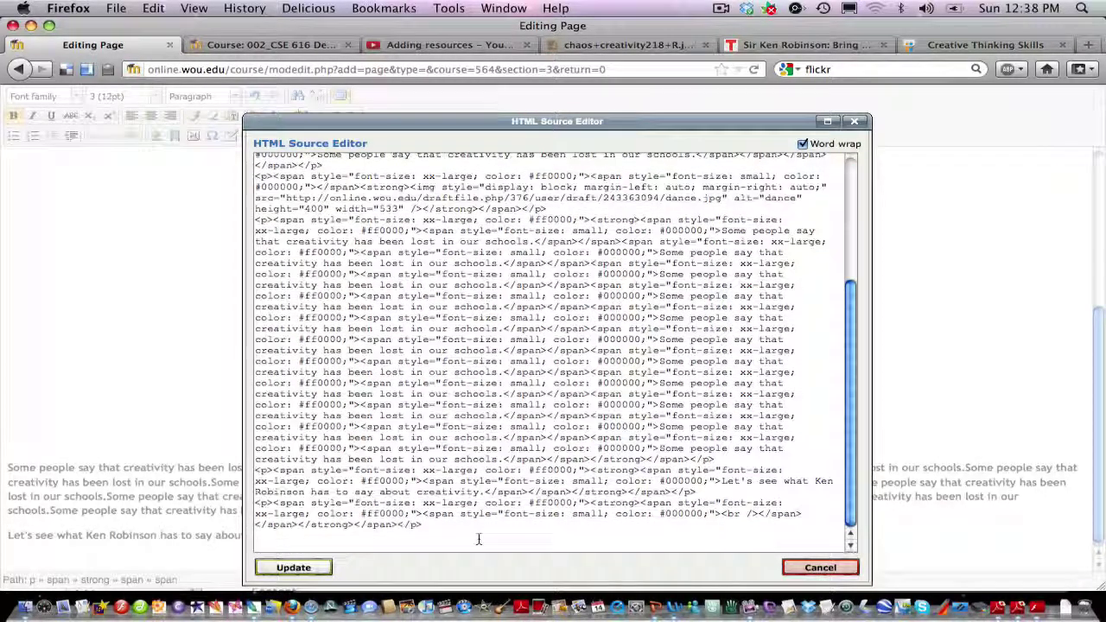
{"action": "type", "text": "<iframe src=\"http://embed.ted.com/talks/sir_ken_robinson_bring_on_the_revolution.html\" width=\"640\" height=\"360\" frameborder=\"0\" scrolling=\"no\" webkitAllowFullScreen mozallowfullscreen allowFullScreen></iframe>"}
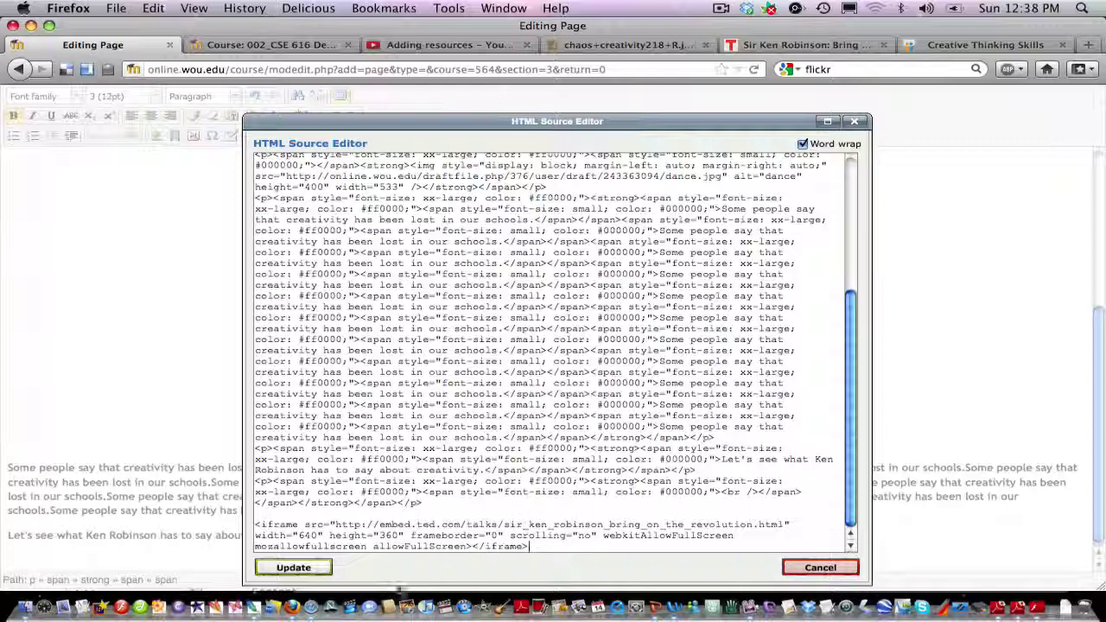
{"action": "left_click", "coordinate": [293, 567]}
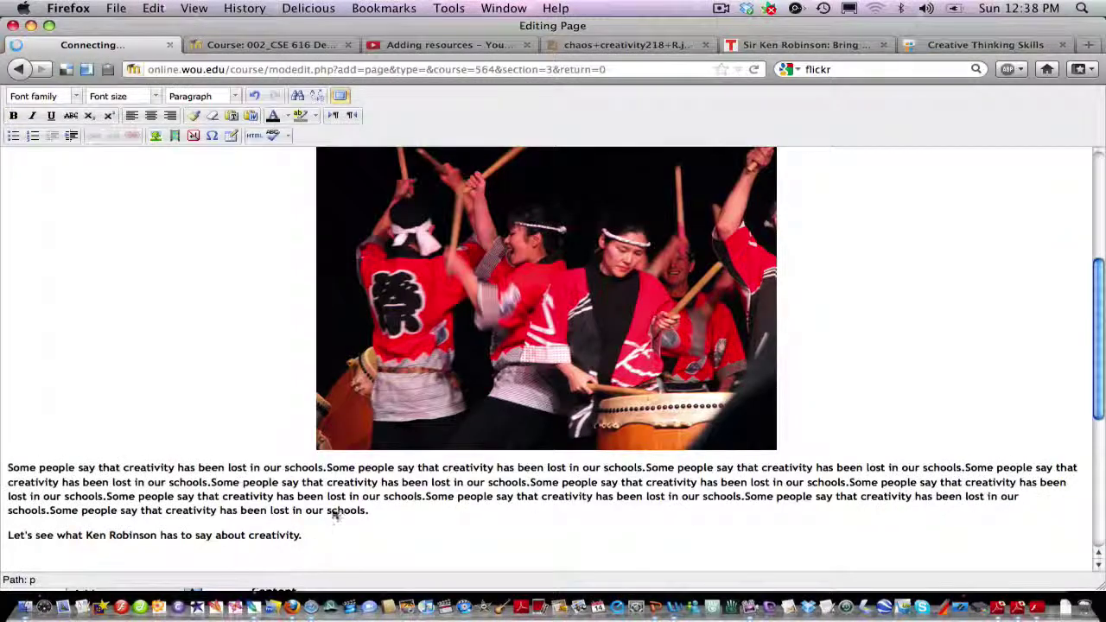
Step: Centre the embedded TED video, left-align the Ken Robinson lead-in line, and select the creativity sentence
{"action": "scroll", "coordinate": [654, 467], "scroll_direction": "down", "scroll_amount": 5}
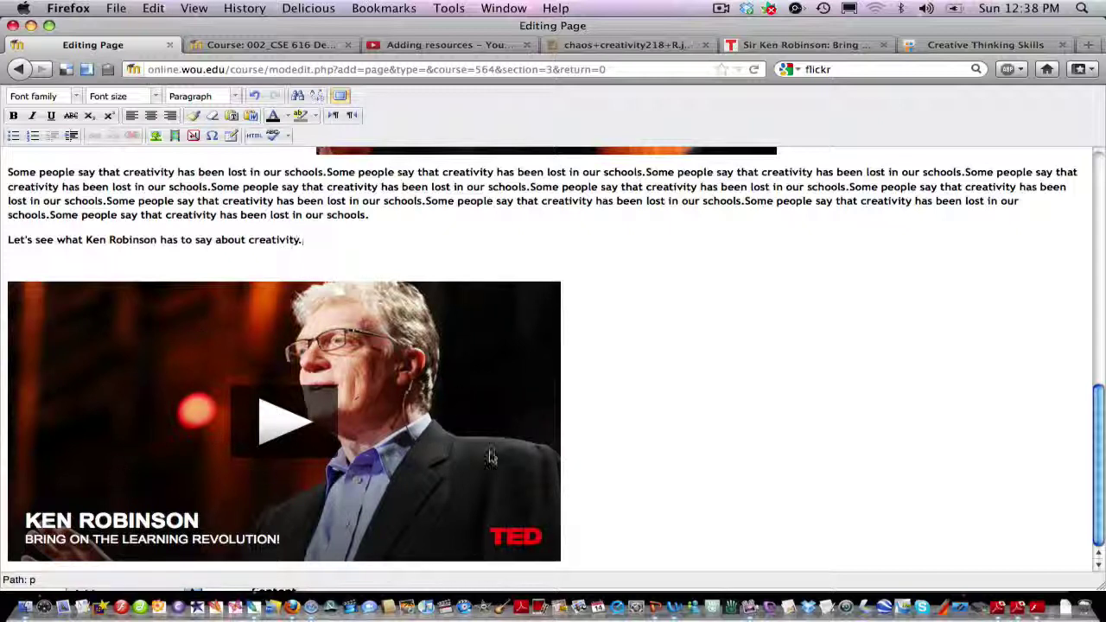
{"action": "left_click", "coordinate": [654, 530]}
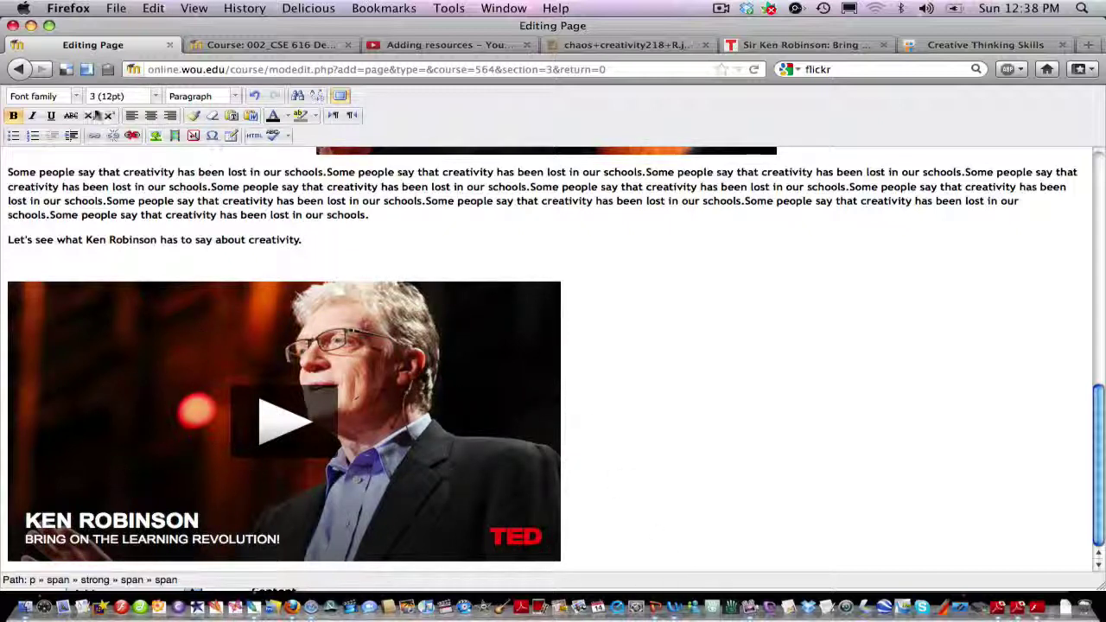
{"action": "left_click", "coordinate": [152, 118]}
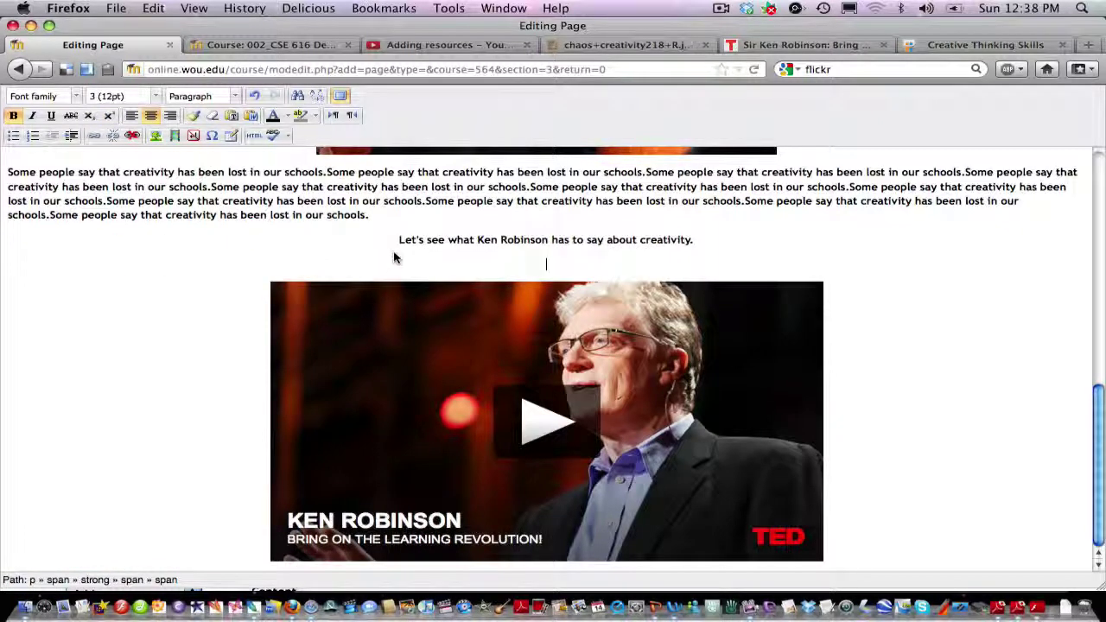
{"action": "left_click_drag", "start_coordinate": [393, 243], "coordinate": [696, 242]}
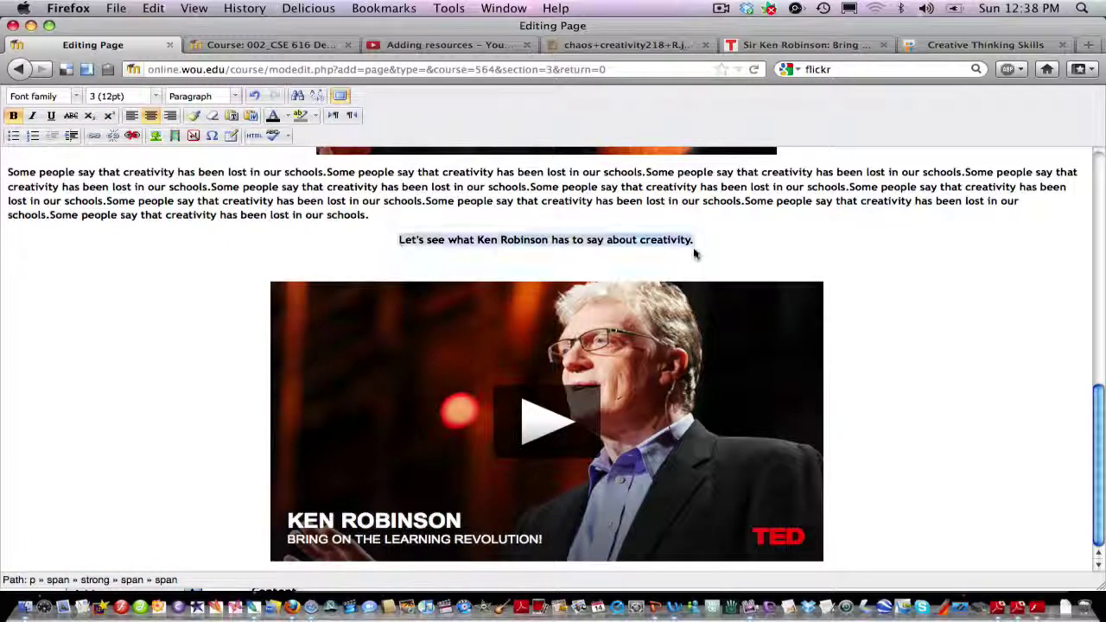
{"action": "left_click", "coordinate": [132, 116]}
{"action": "left_click", "coordinate": [67, 344]}
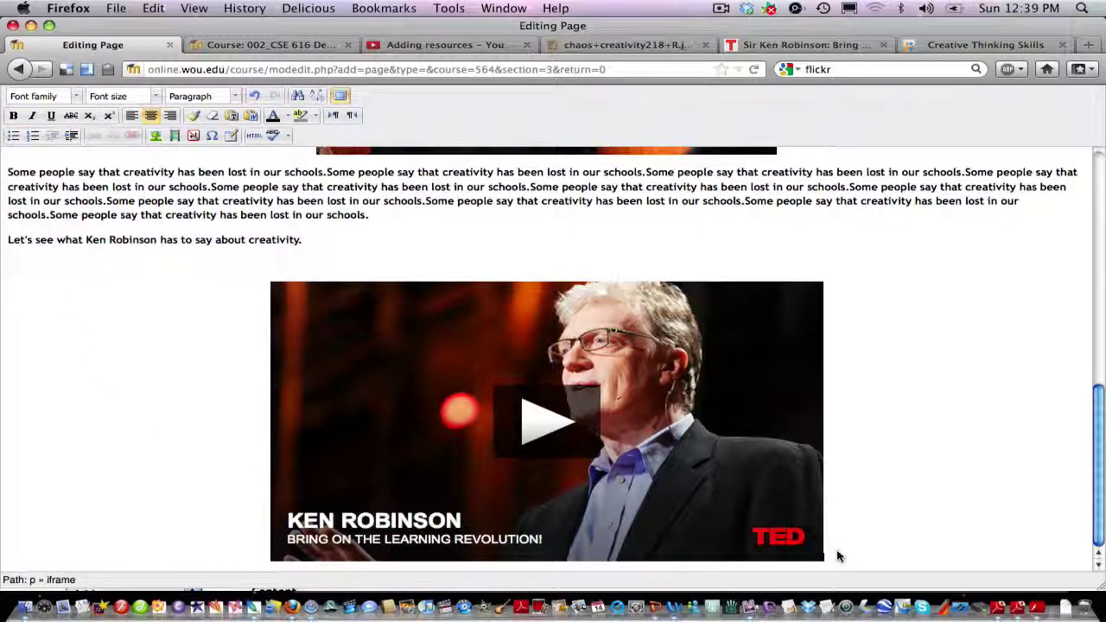
{"action": "key", "text": "Return"}
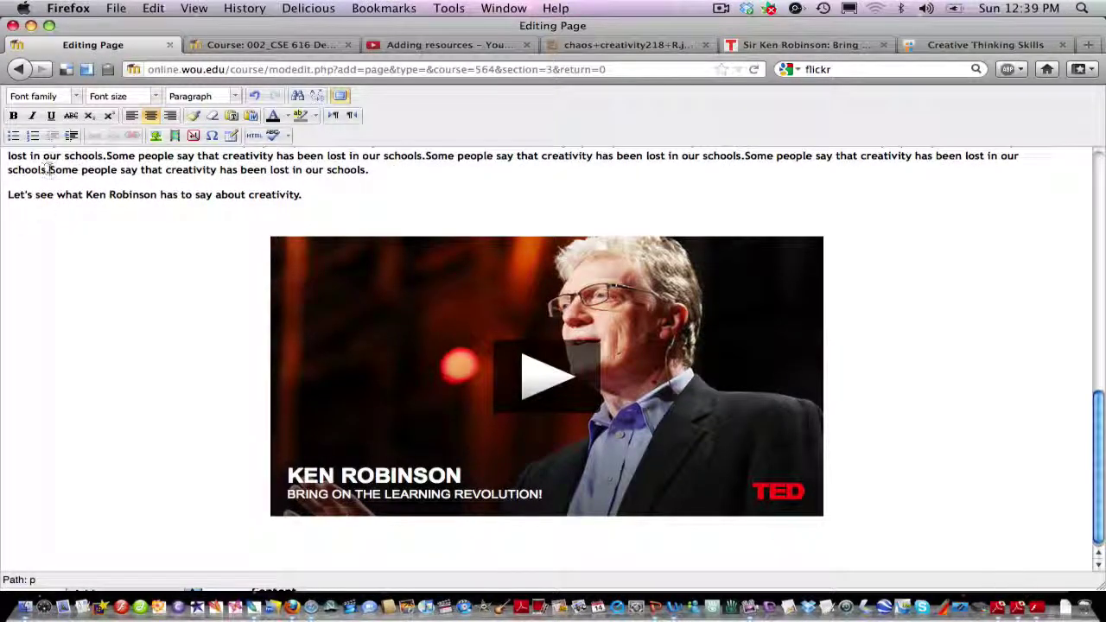
{"action": "left_click_drag", "start_coordinate": [52, 172], "coordinate": [369, 174]}
{"action": "key", "text": "super+c"}
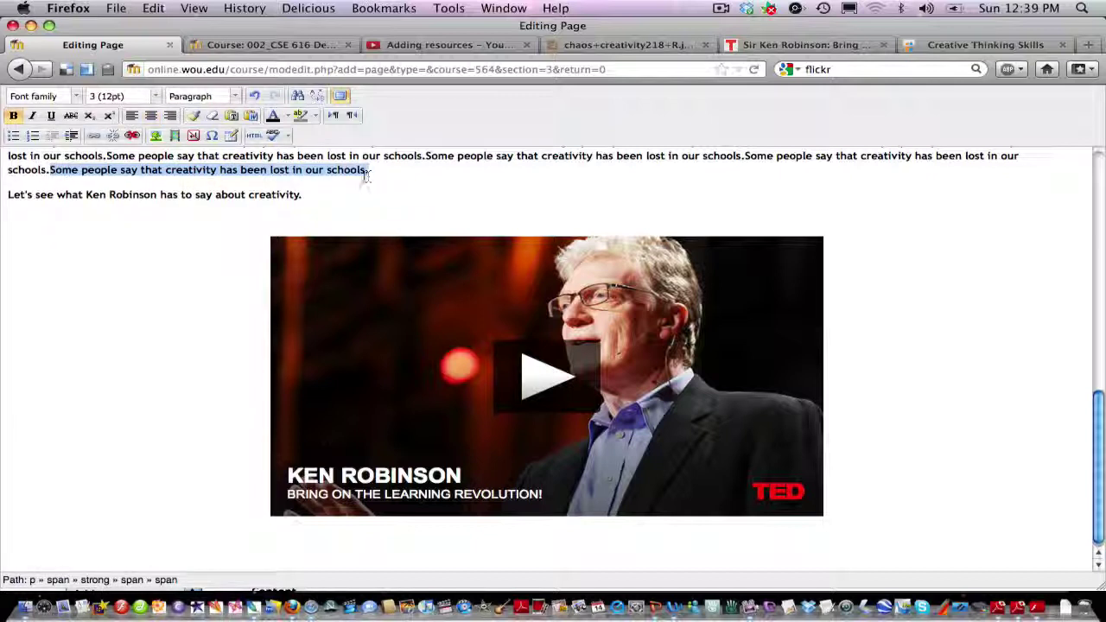
Step: Paste the creativity sentence as a left-aligned paragraph below the TED video, with blank lines around it
{"action": "left_click", "coordinate": [27, 551]}
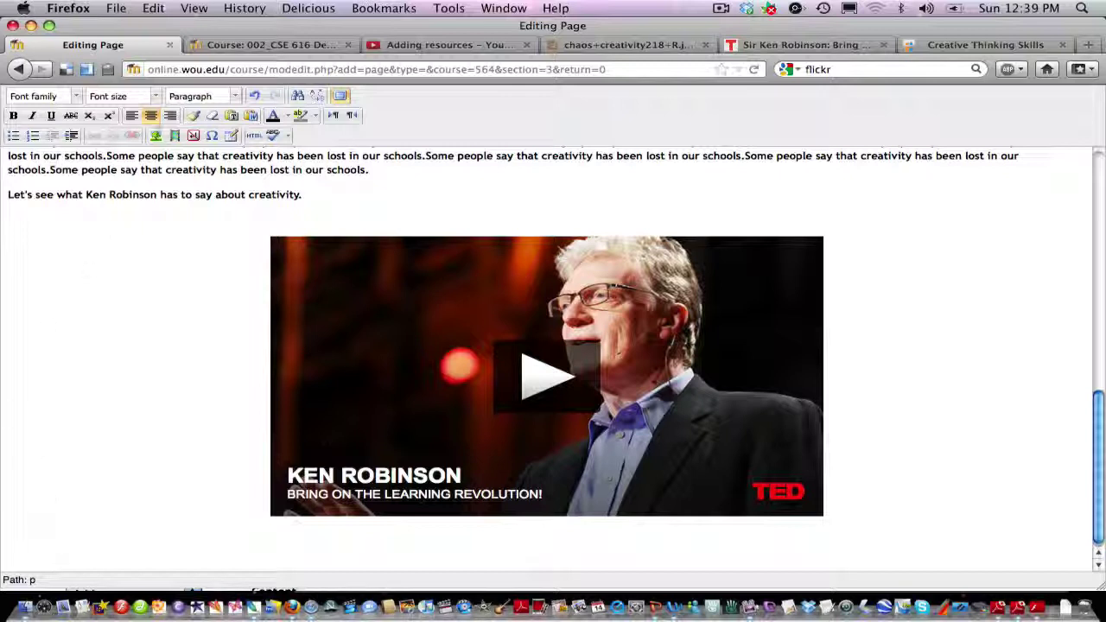
{"action": "left_click", "coordinate": [132, 116]}
{"action": "key", "text": "super+v"}
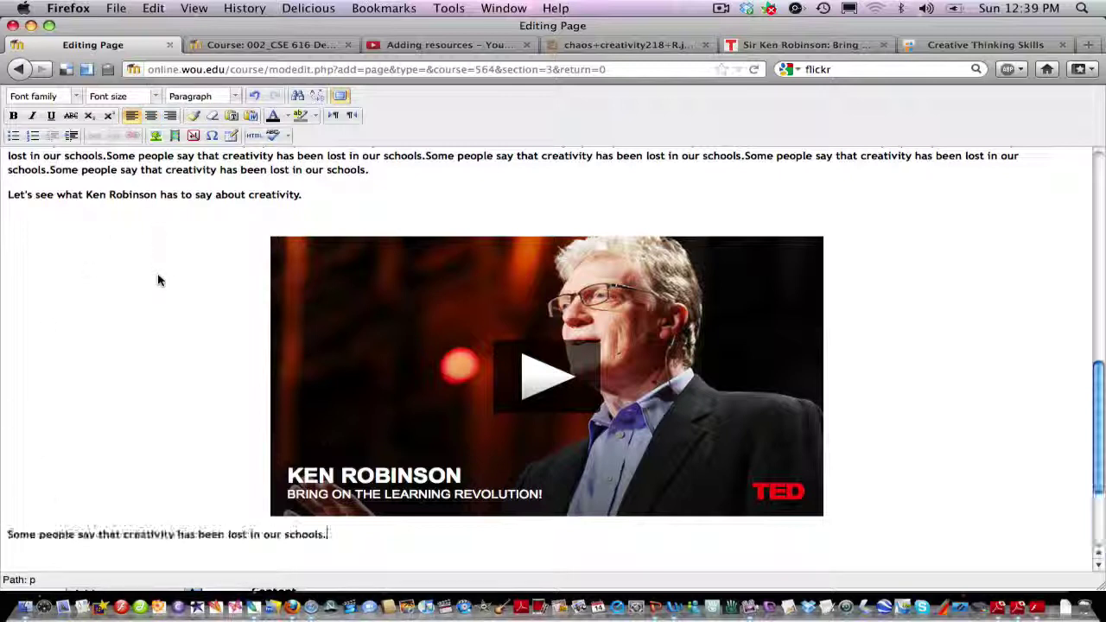
{"action": "key", "text": "super+v"}
{"action": "key", "text": "super+v"}
{"action": "key", "text": "super+v"}
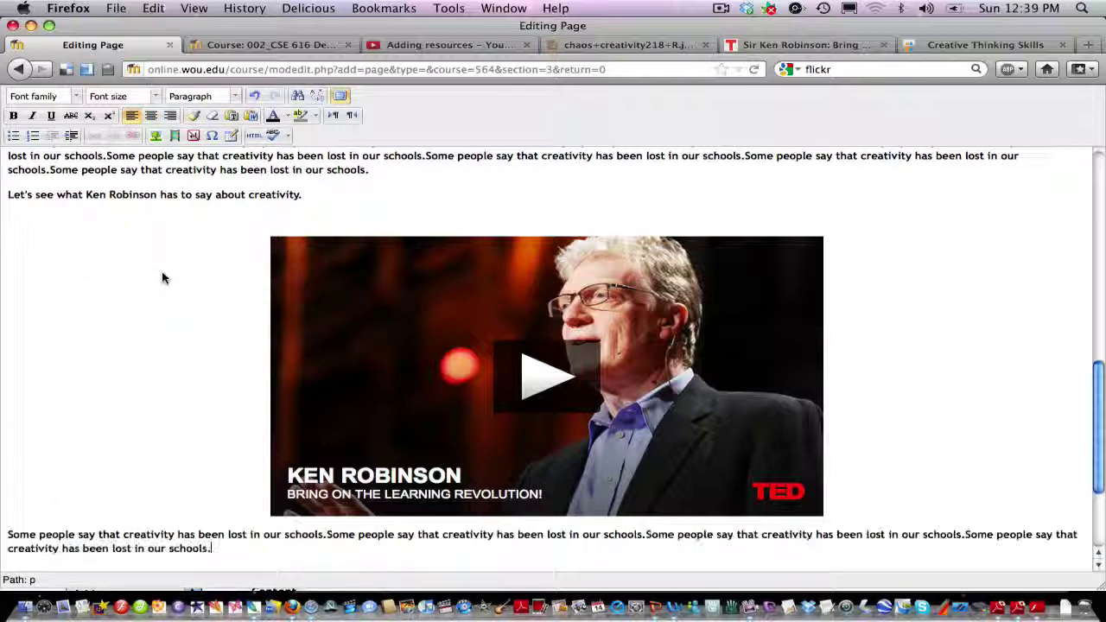
{"action": "left_click", "coordinate": [8, 534]}
{"action": "key", "text": "Return"}
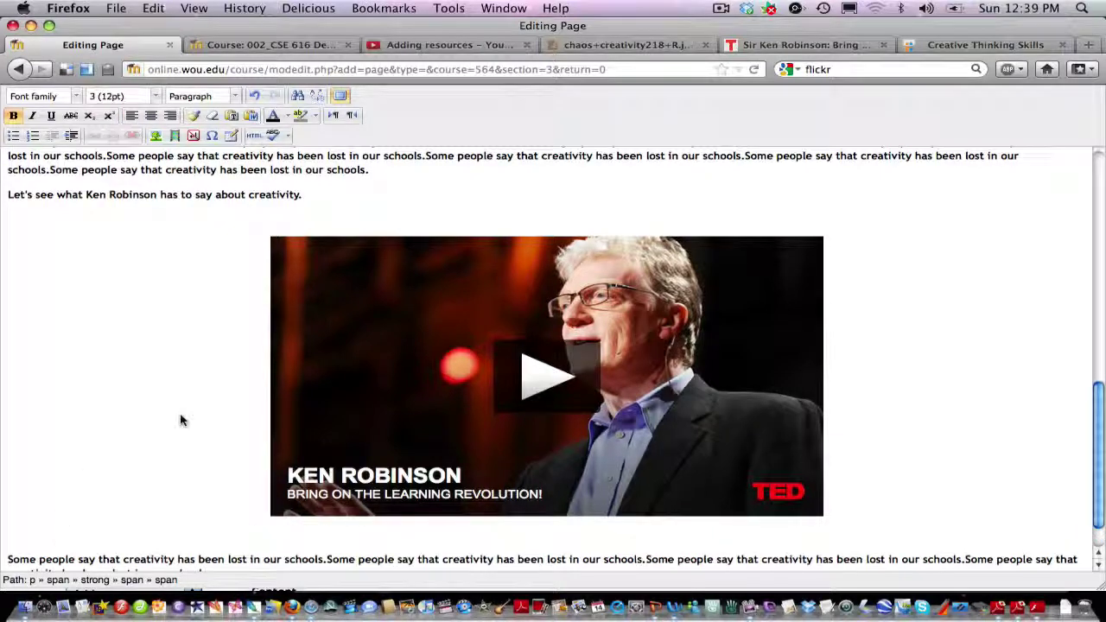
{"action": "scroll", "coordinate": [155, 393], "scroll_direction": "down", "scroll_amount": 2}
{"action": "left_click", "coordinate": [217, 527]}
{"action": "key", "text": "Return"}
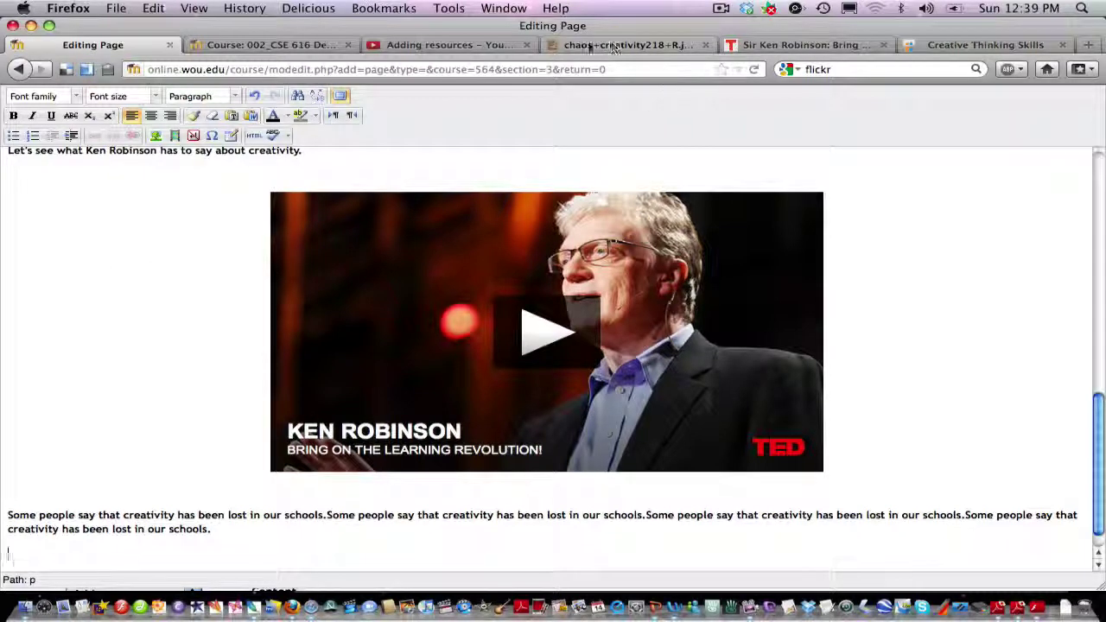
{"action": "key", "text": "ctrl+shift+Tab"}
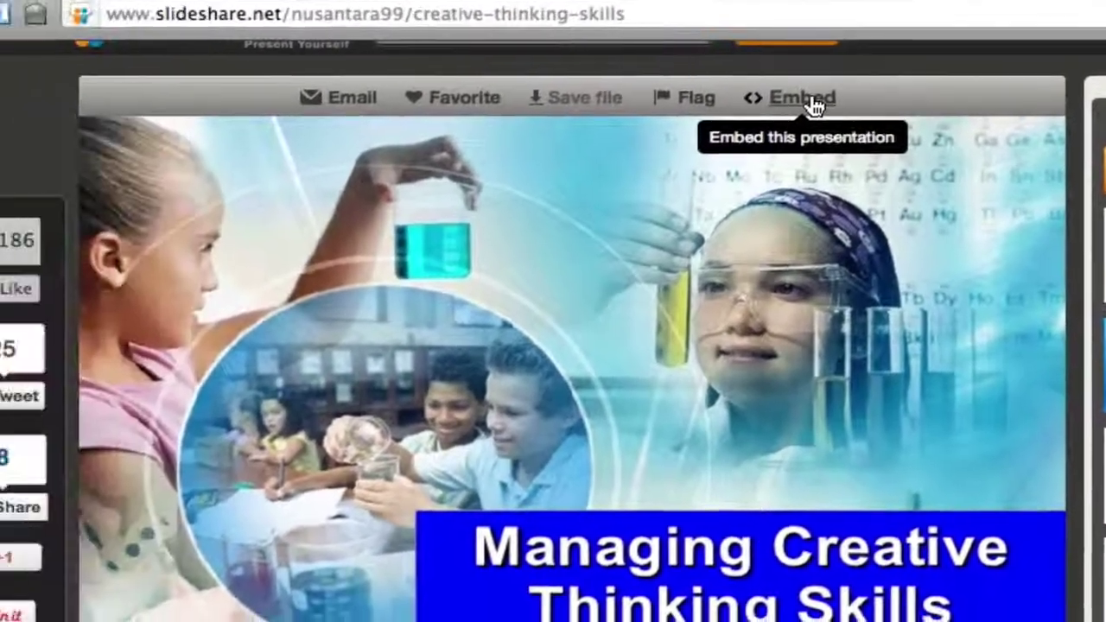
Step: Copy the SlideShare embed code for 'Creative Thinking Skills' and go back to the Moodle editing tab
{"action": "left_click", "coordinate": [594, 122]}
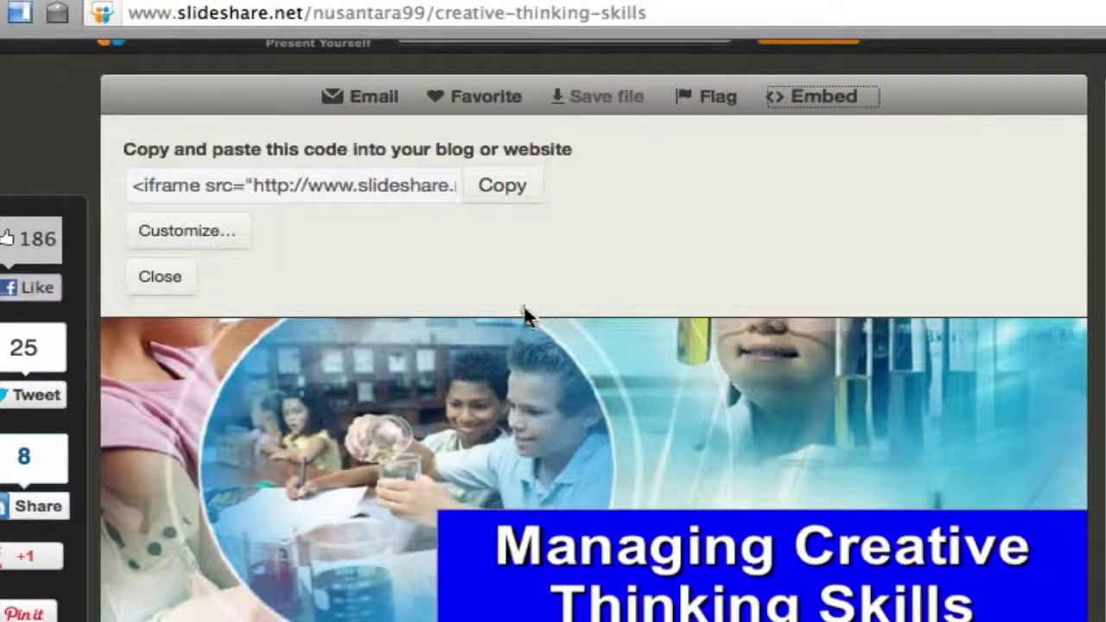
{"action": "left_click", "coordinate": [493, 186]}
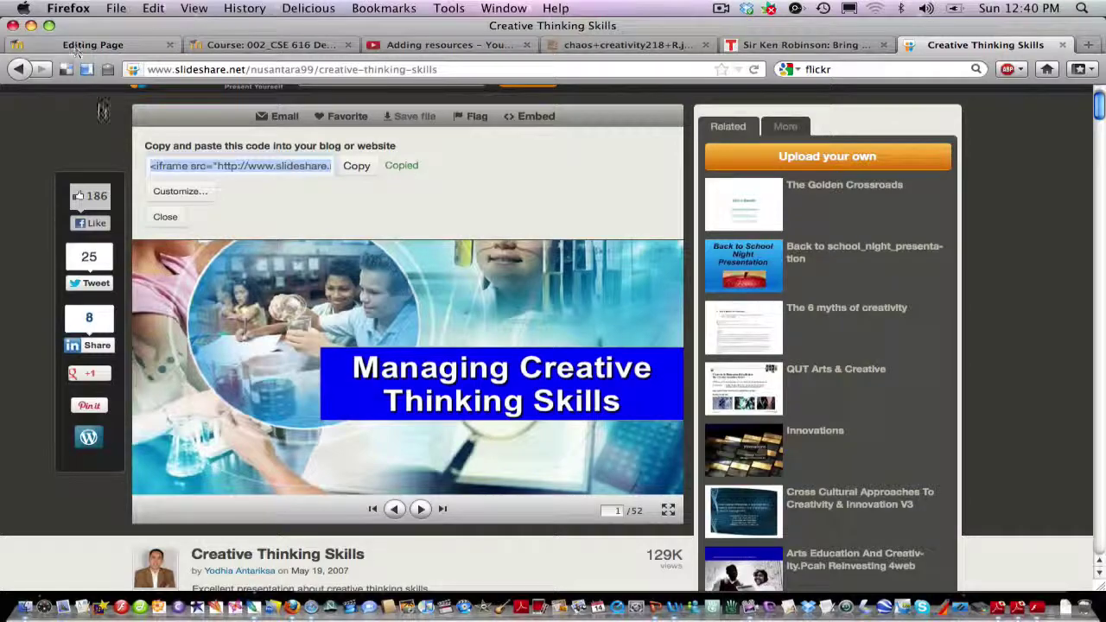
{"action": "left_click", "coordinate": [76, 47]}
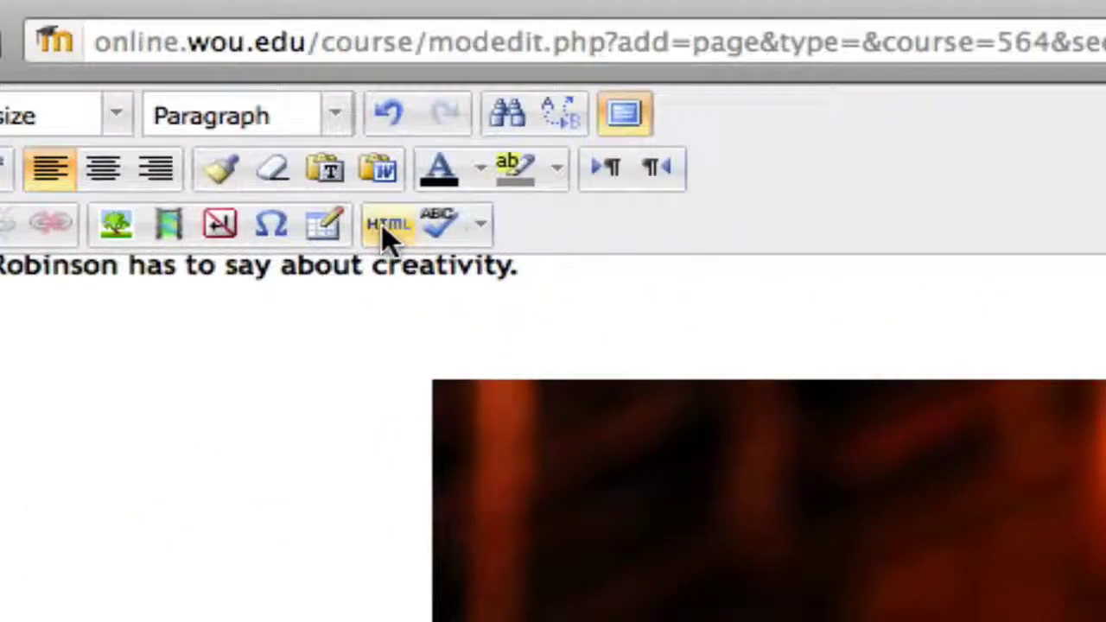
Step: Paste the SlideShare iframe code at the end of the page's HTML source and apply it
{"action": "left_click", "coordinate": [356, 208]}
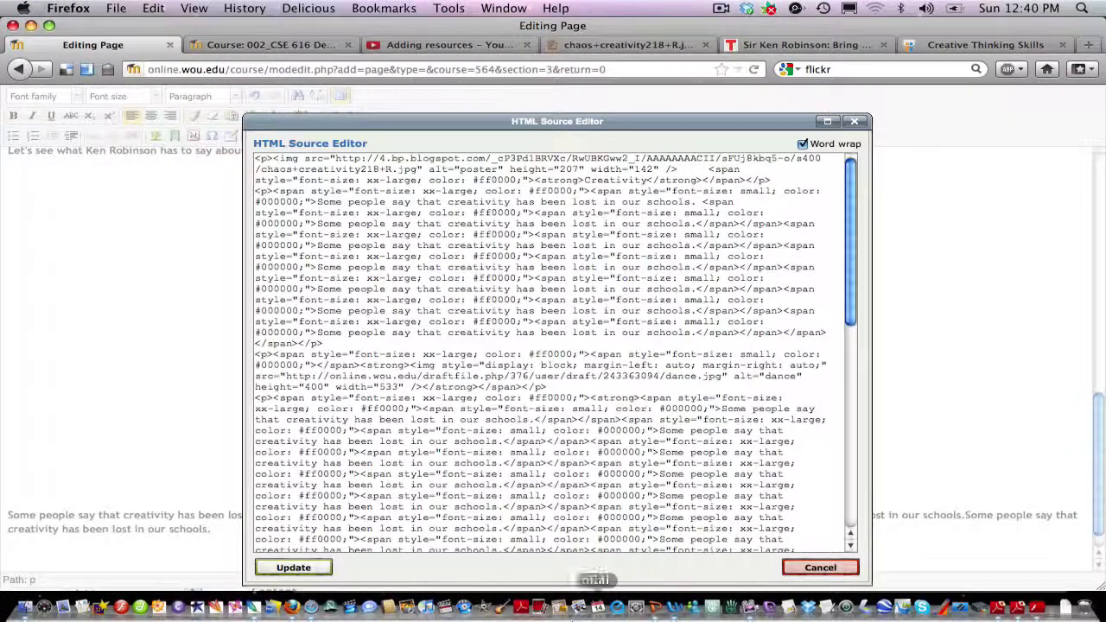
{"action": "scroll", "coordinate": [795, 470], "scroll_direction": "down", "scroll_amount": 10}
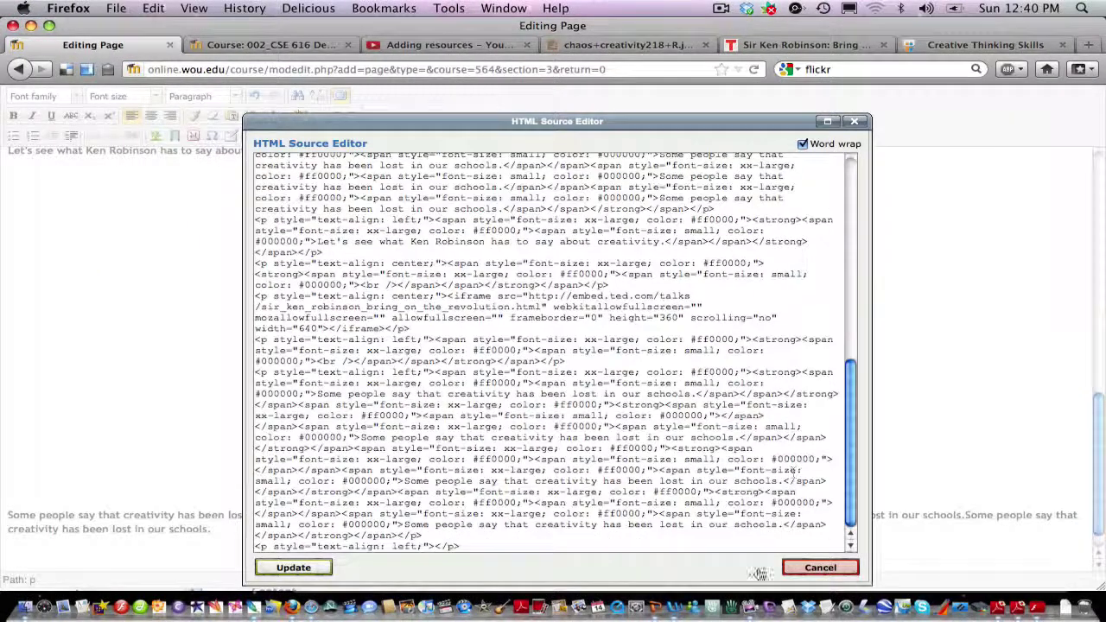
{"action": "left_click", "coordinate": [485, 548]}
{"action": "key", "text": "Return"}
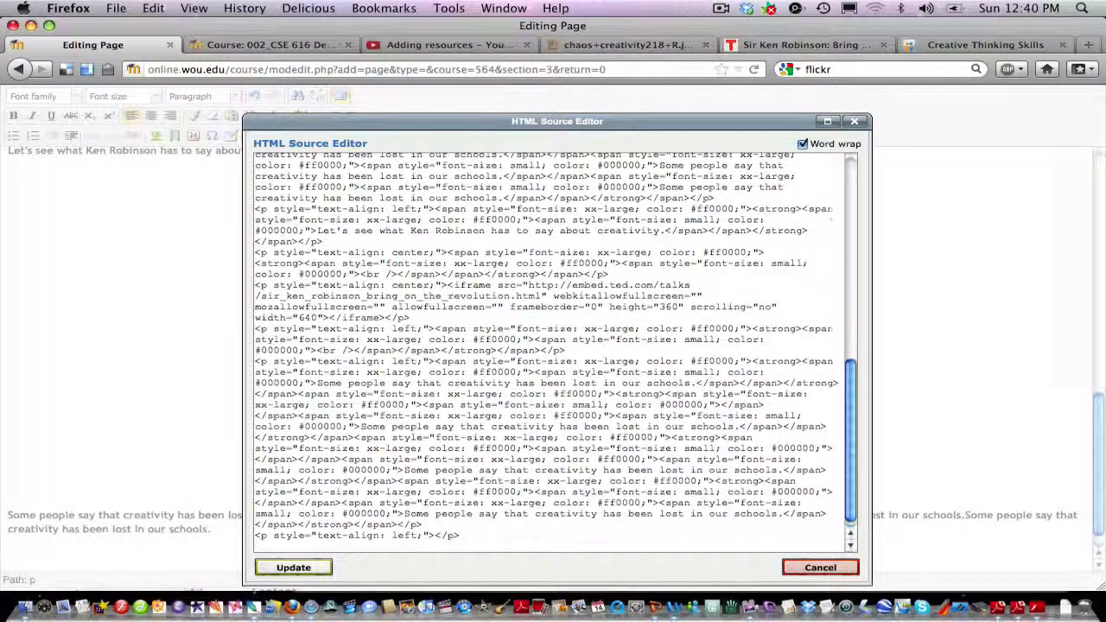
{"action": "key", "text": "super+v"}
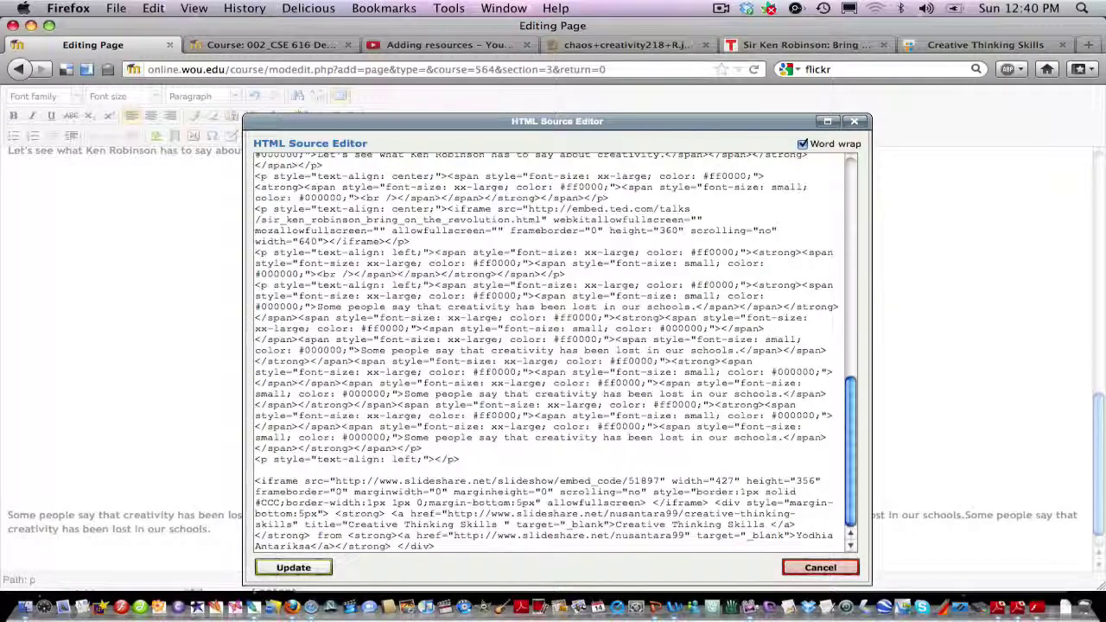
{"action": "left_click", "coordinate": [294, 568]}
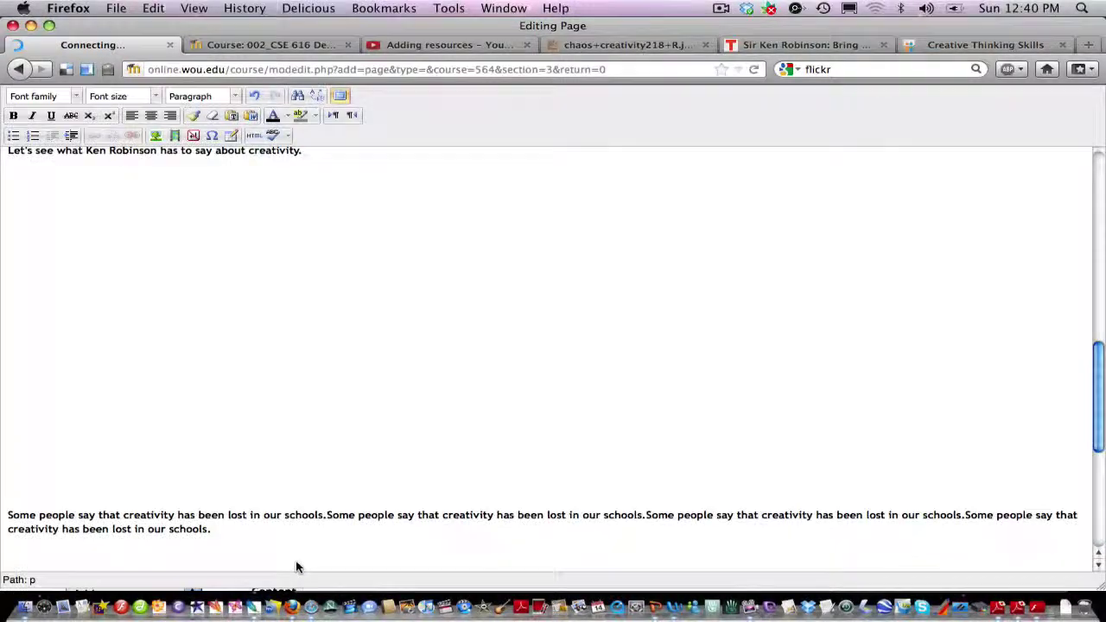
Step: Centre the slideshow and its Creative Thinking Skills caption, then select the paragraph's opening text
{"action": "scroll", "coordinate": [138, 332], "scroll_direction": "down", "scroll_amount": 7}
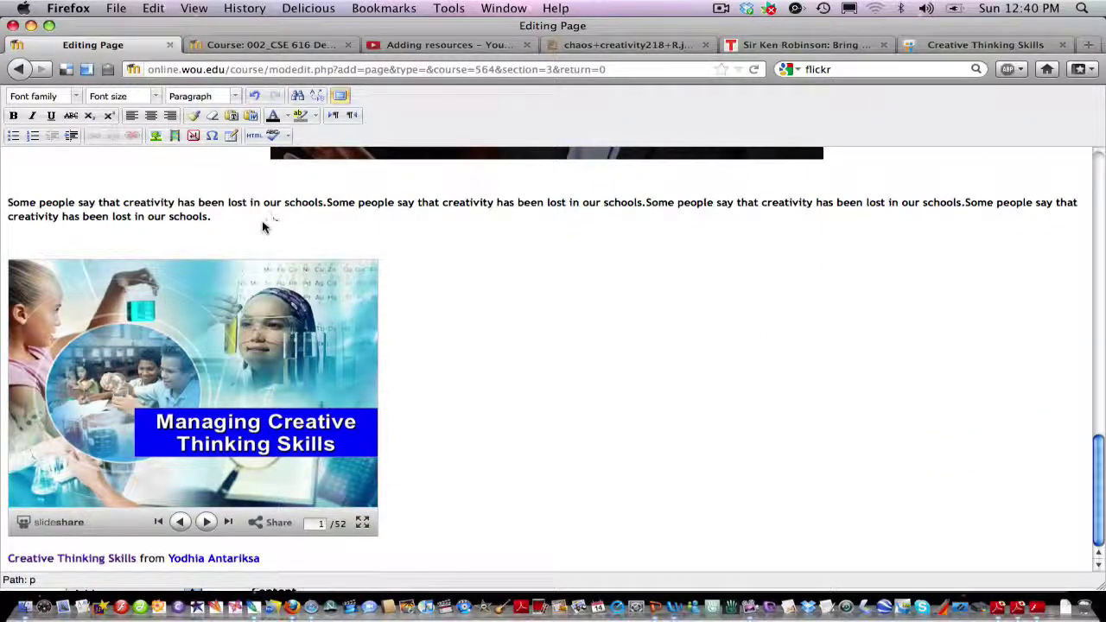
{"action": "left_click_drag", "start_coordinate": [483, 537], "coordinate": [7, 558]}
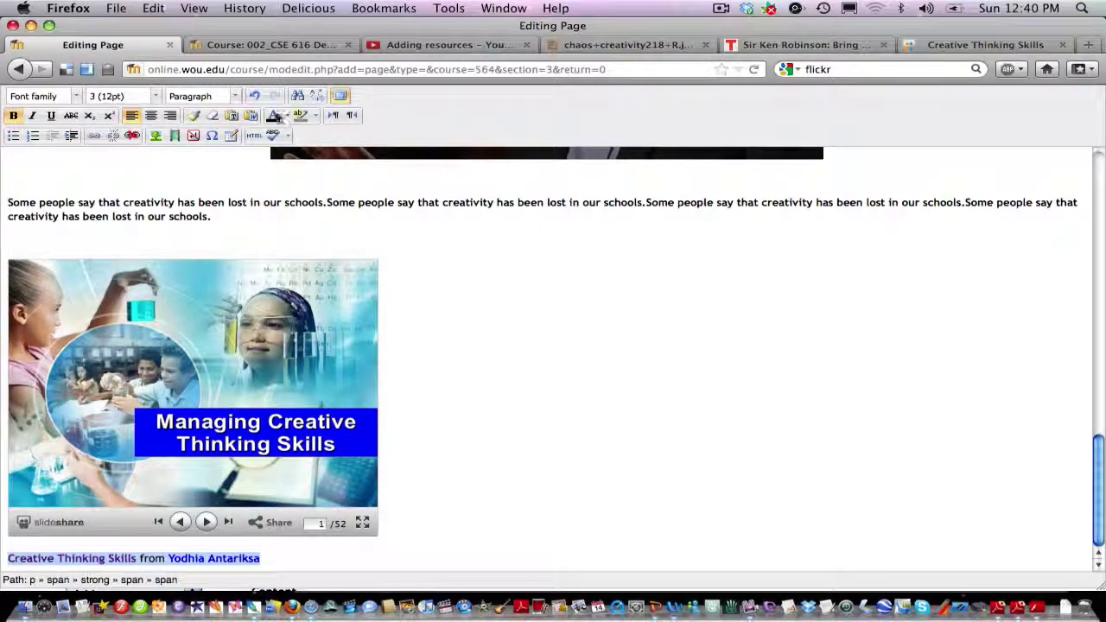
{"action": "left_click", "coordinate": [152, 117]}
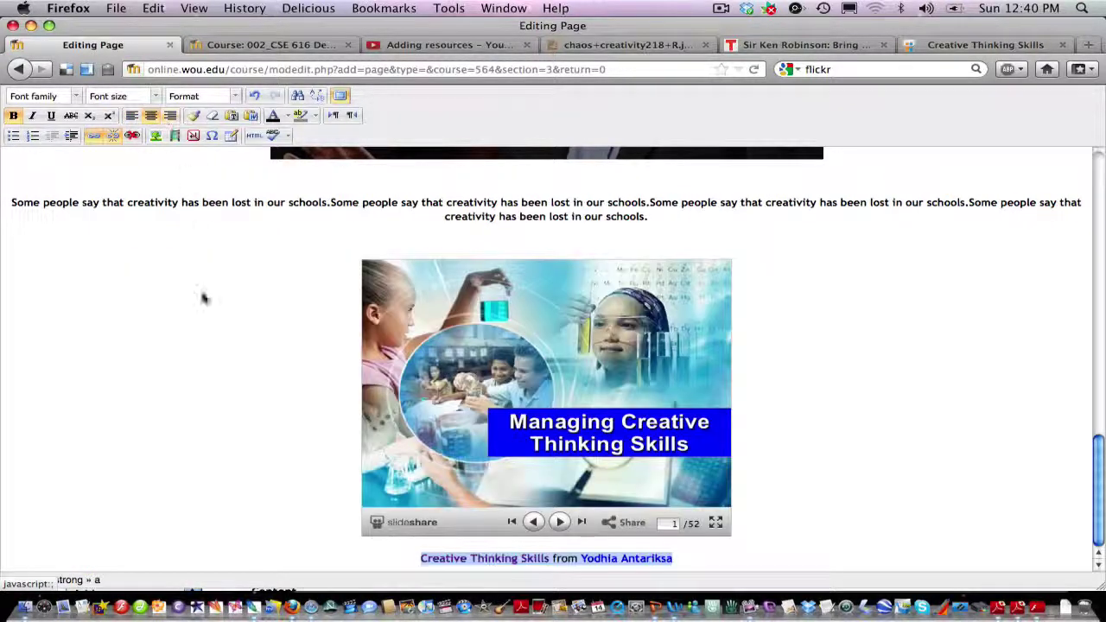
{"action": "left_click_drag", "start_coordinate": [12, 202], "coordinate": [507, 214]}
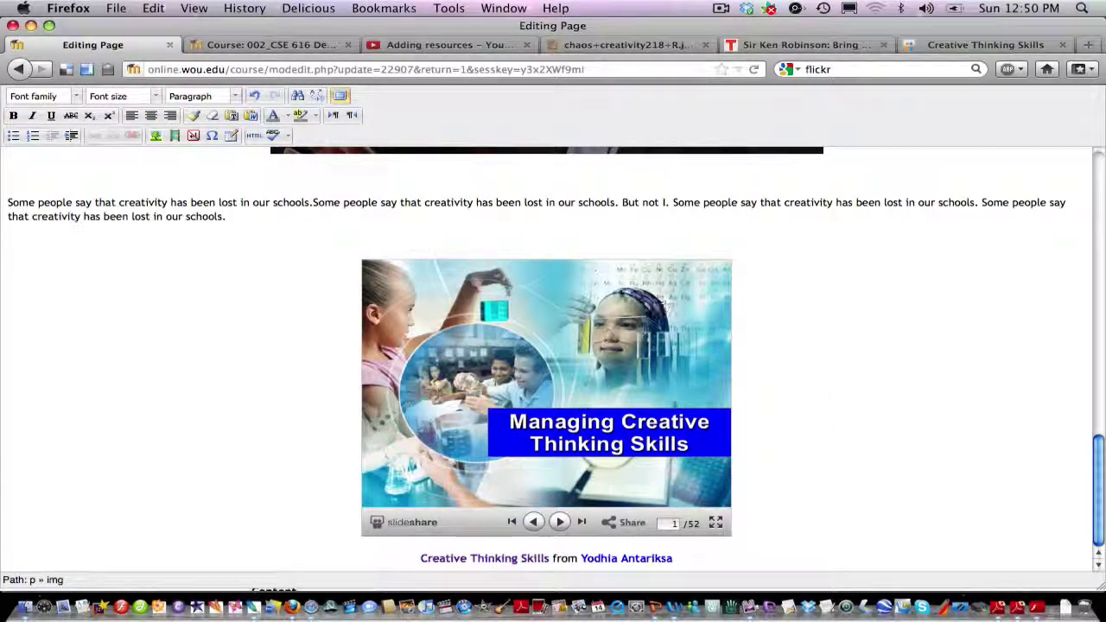
Step: Leave full-screen editing, save the Creativity page to the course, and open it from Unit 3
{"action": "left_click", "coordinate": [344, 96]}
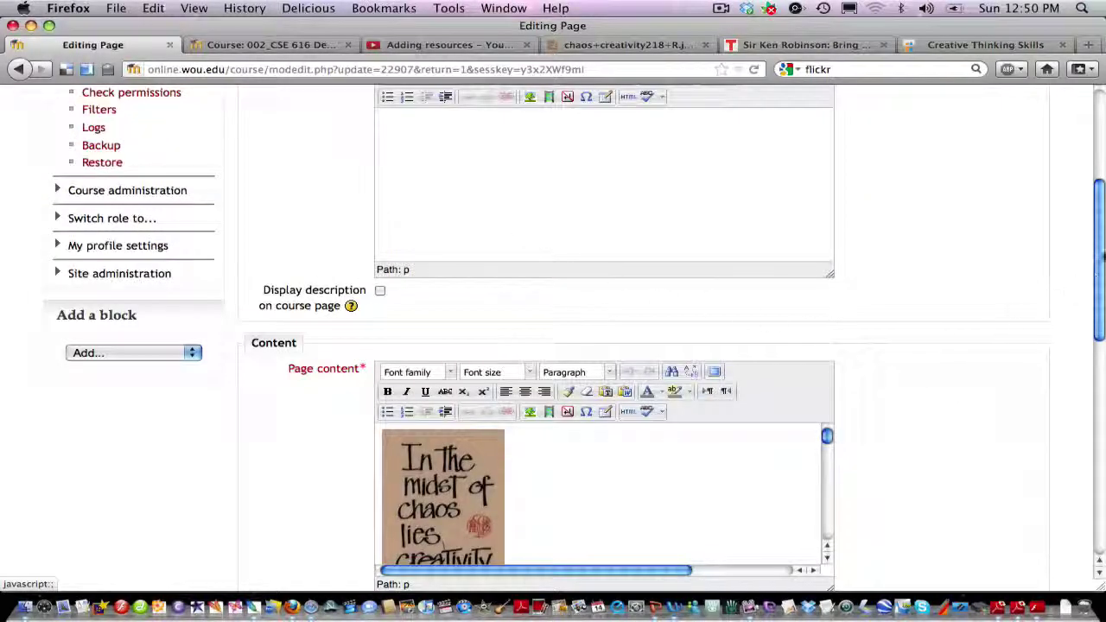
{"action": "left_click_drag", "start_coordinate": [1099, 264], "coordinate": [1101, 463]}
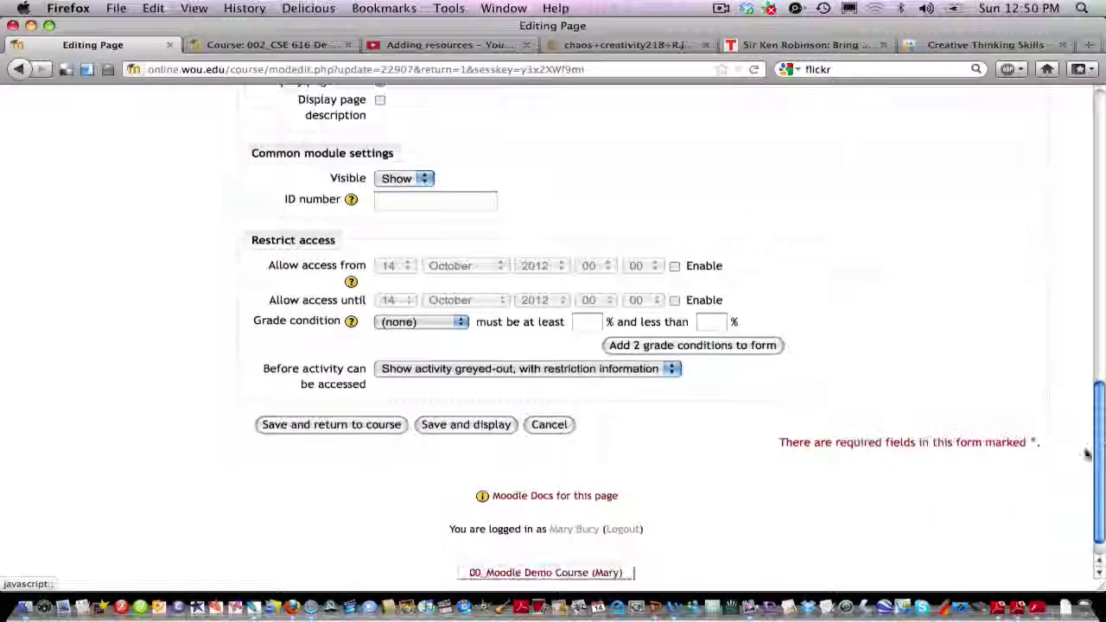
{"action": "left_click", "coordinate": [320, 426]}
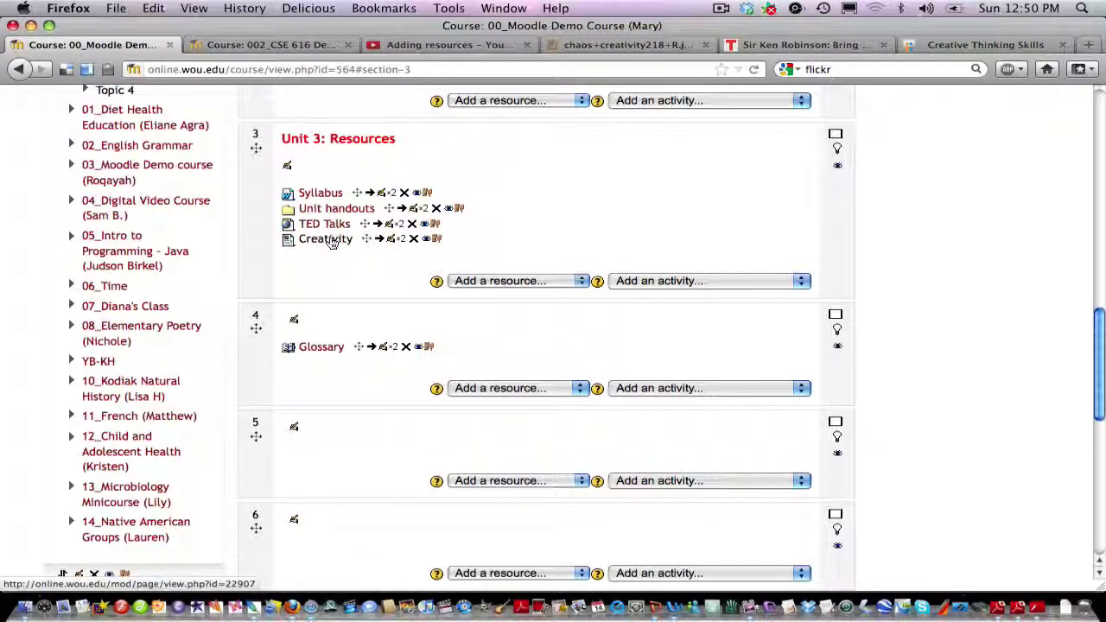
{"action": "left_click", "coordinate": [329, 240]}
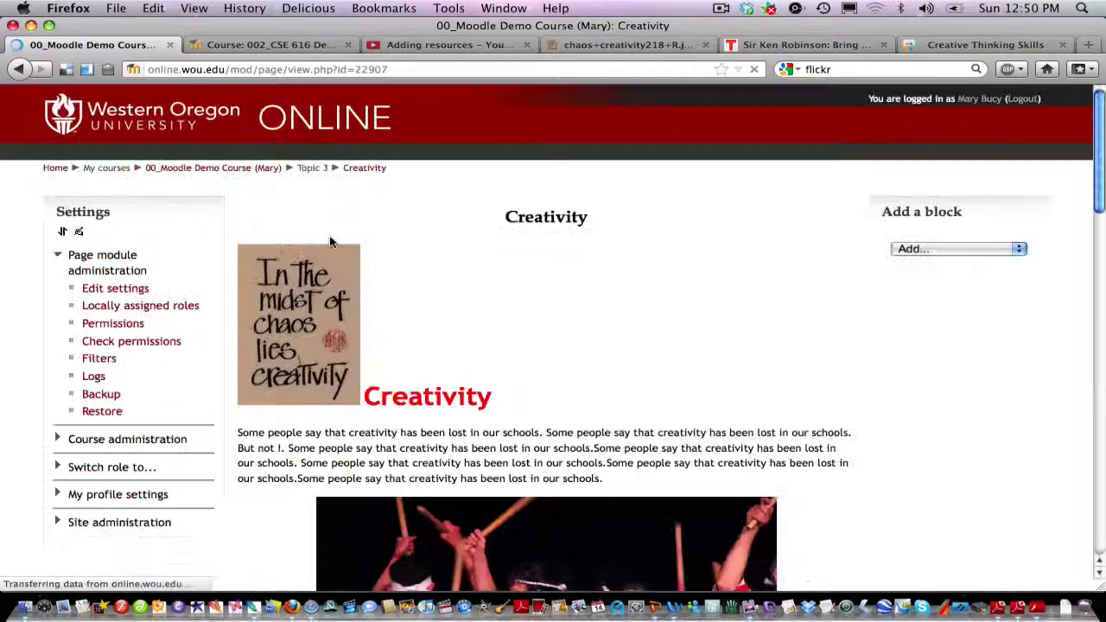
Step: Play the embedded Ken Robinson TED video and advance the SlideShare presentation to slide 5
{"action": "scroll", "coordinate": [875, 311], "scroll_direction": "down", "scroll_amount": 1}
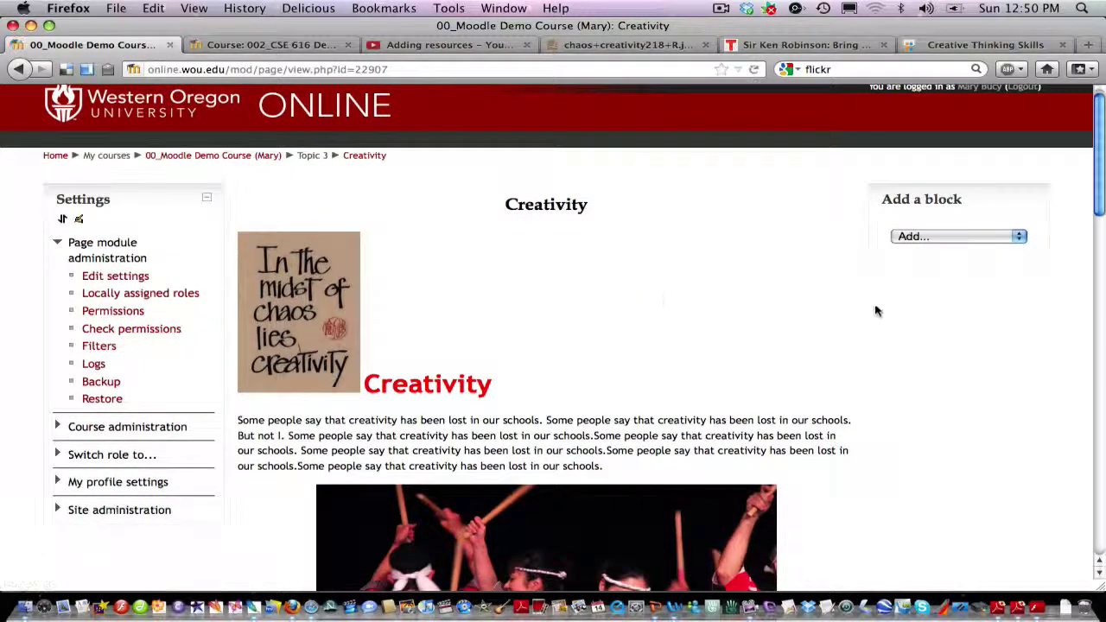
{"action": "left_click_drag", "start_coordinate": [1101, 129], "coordinate": [1080, 331]}
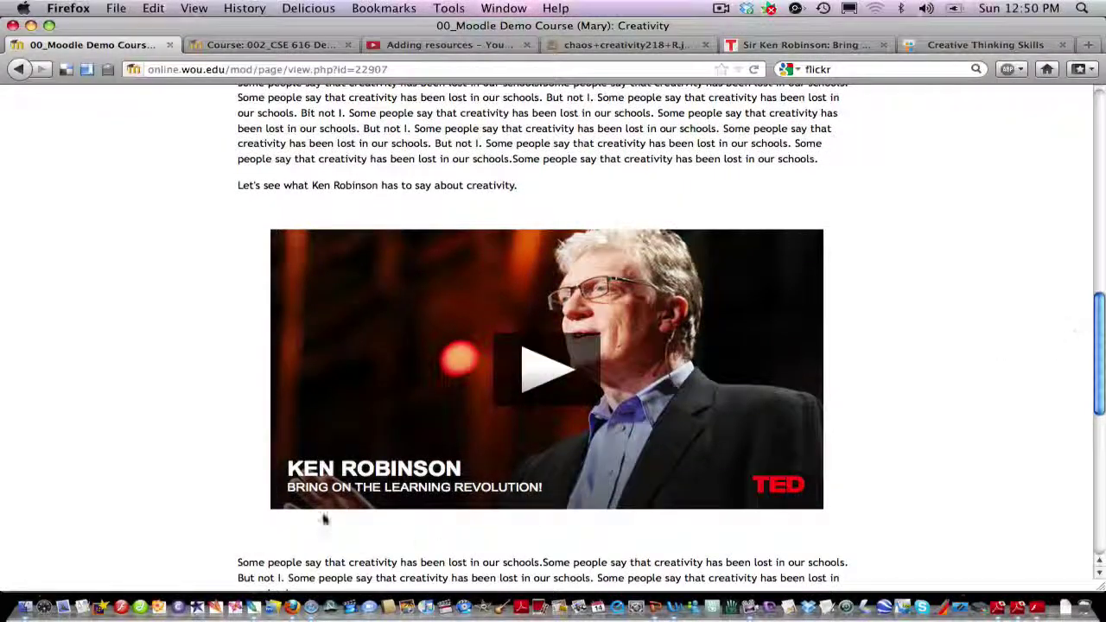
{"action": "left_click", "coordinate": [537, 367]}
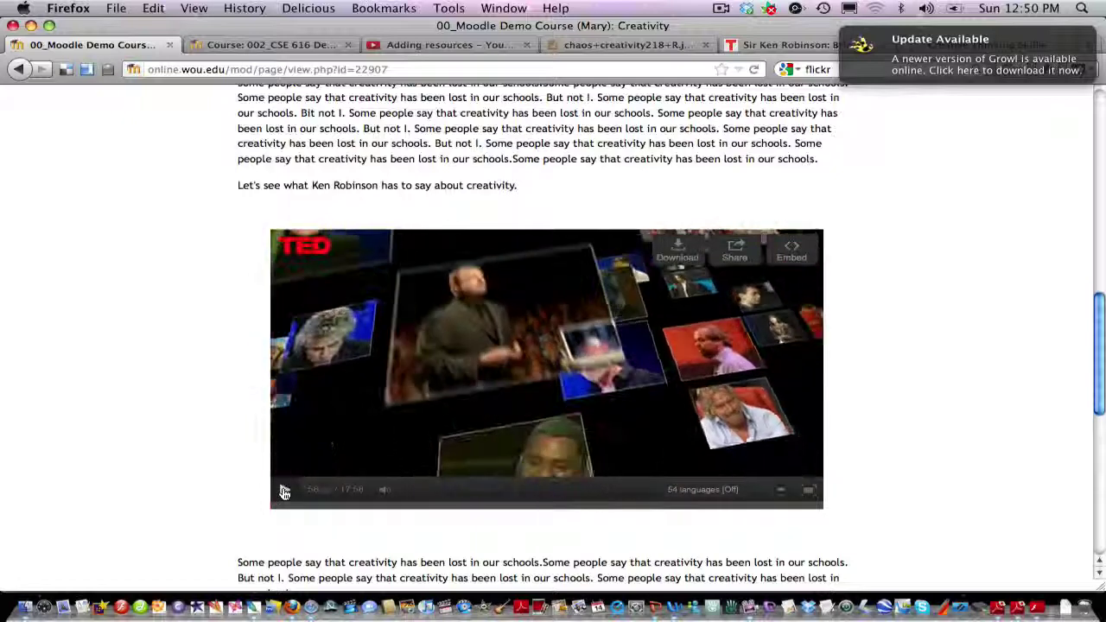
{"action": "scroll", "coordinate": [884, 432], "scroll_direction": "down", "scroll_amount": 3}
{"action": "scroll", "coordinate": [887, 425], "scroll_direction": "down", "scroll_amount": 10}
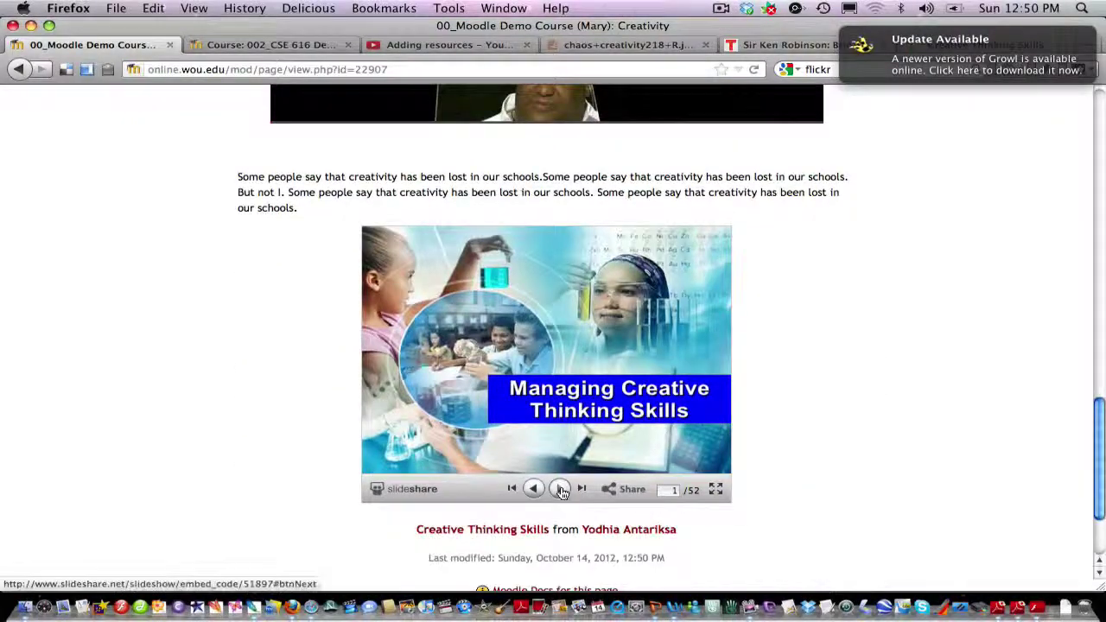
{"action": "left_click", "coordinate": [559, 490]}
{"action": "left_click", "coordinate": [559, 491]}
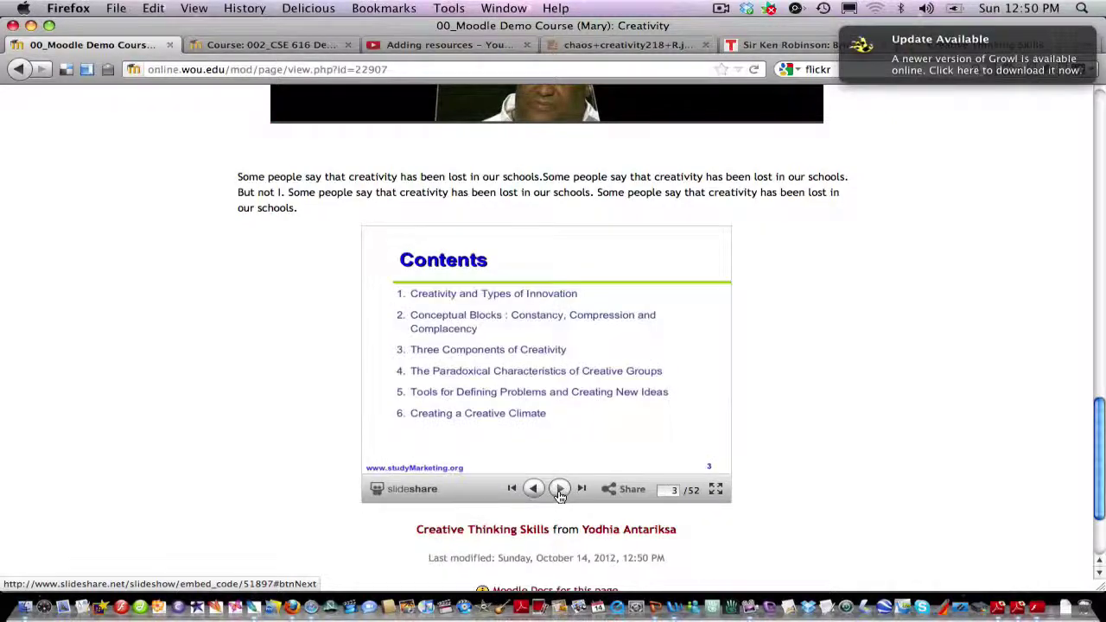
{"action": "left_click", "coordinate": [559, 490]}
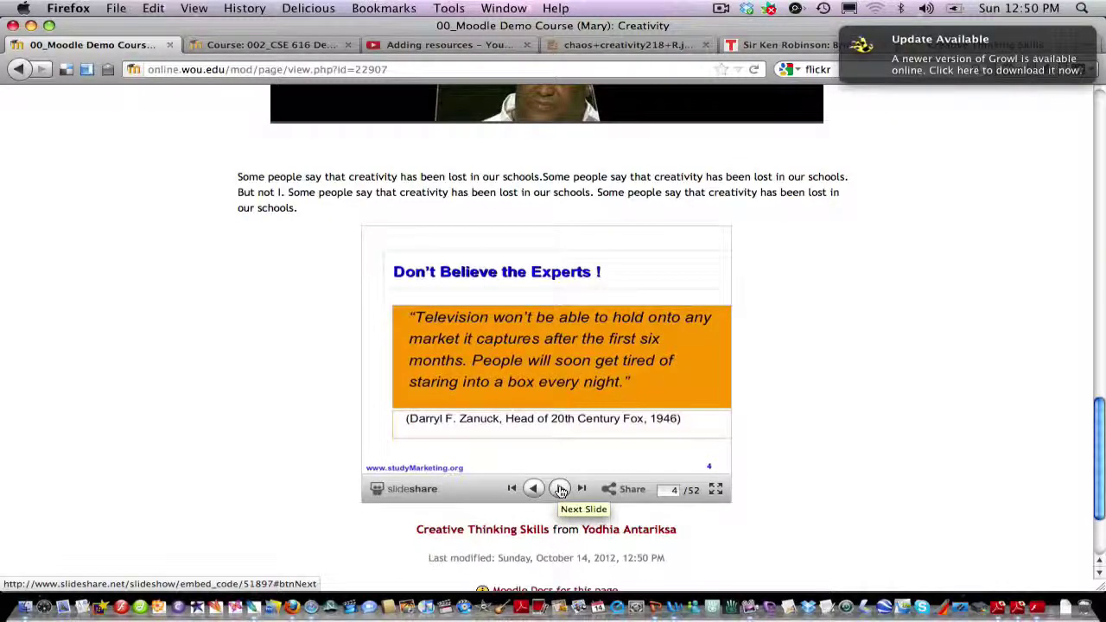
{"action": "left_click", "coordinate": [560, 490]}
Step: Return to the Moodle Demo Course home page via the breadcrumb
{"action": "left_click_drag", "start_coordinate": [1100, 449], "coordinate": [1099, 413]}
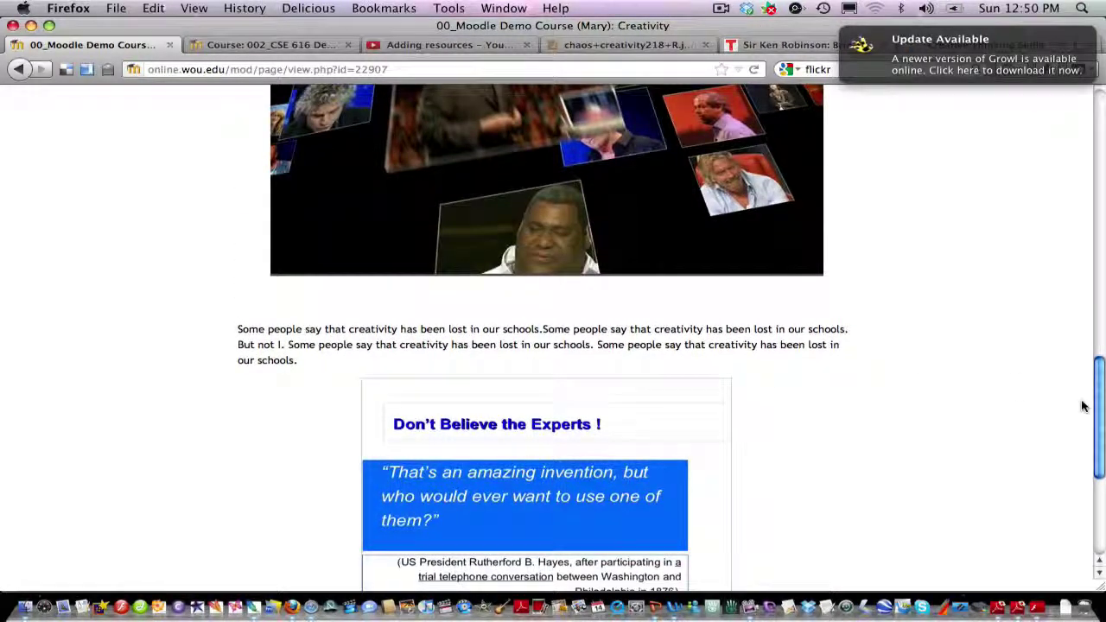
{"action": "left_click_drag", "start_coordinate": [1098, 423], "coordinate": [1058, 173]}
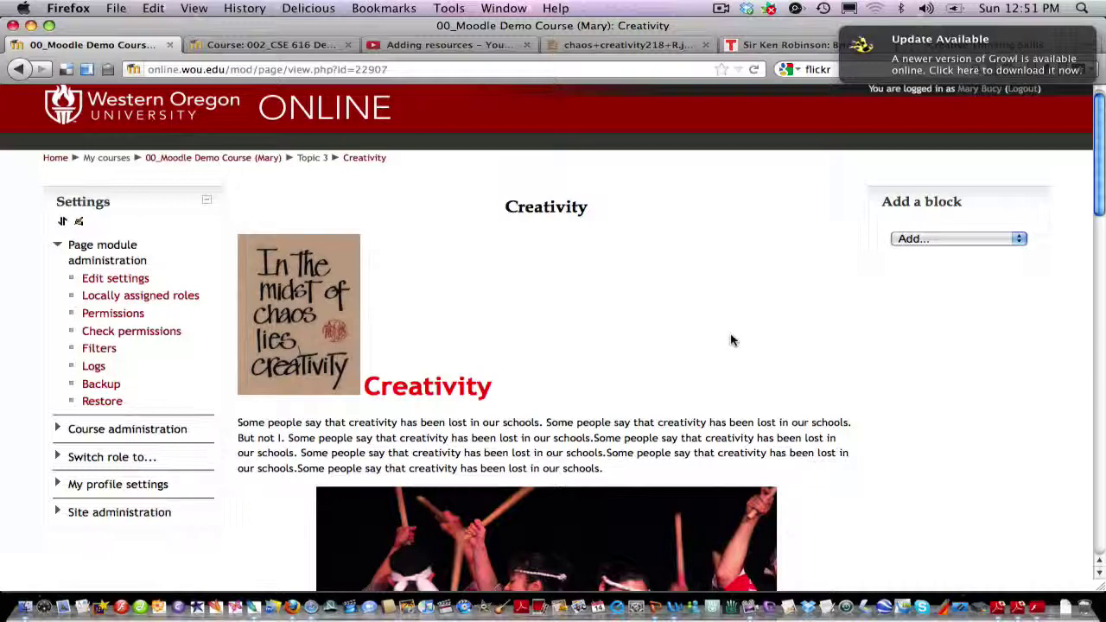
{"action": "scroll", "coordinate": [674, 346], "scroll_direction": "down", "scroll_amount": 1}
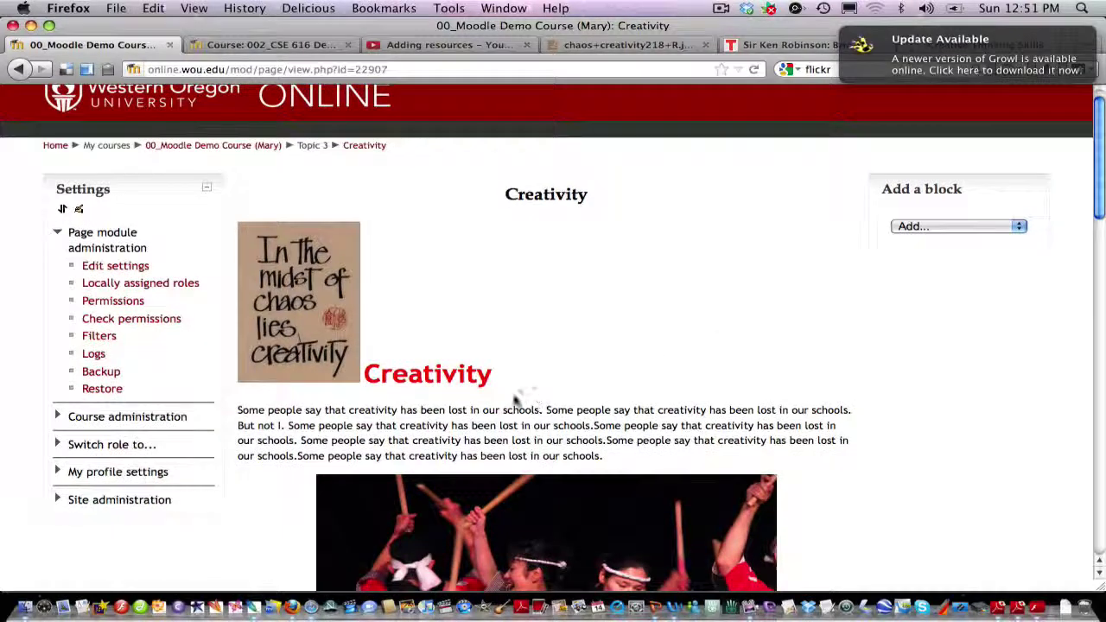
{"action": "left_click", "coordinate": [185, 146]}
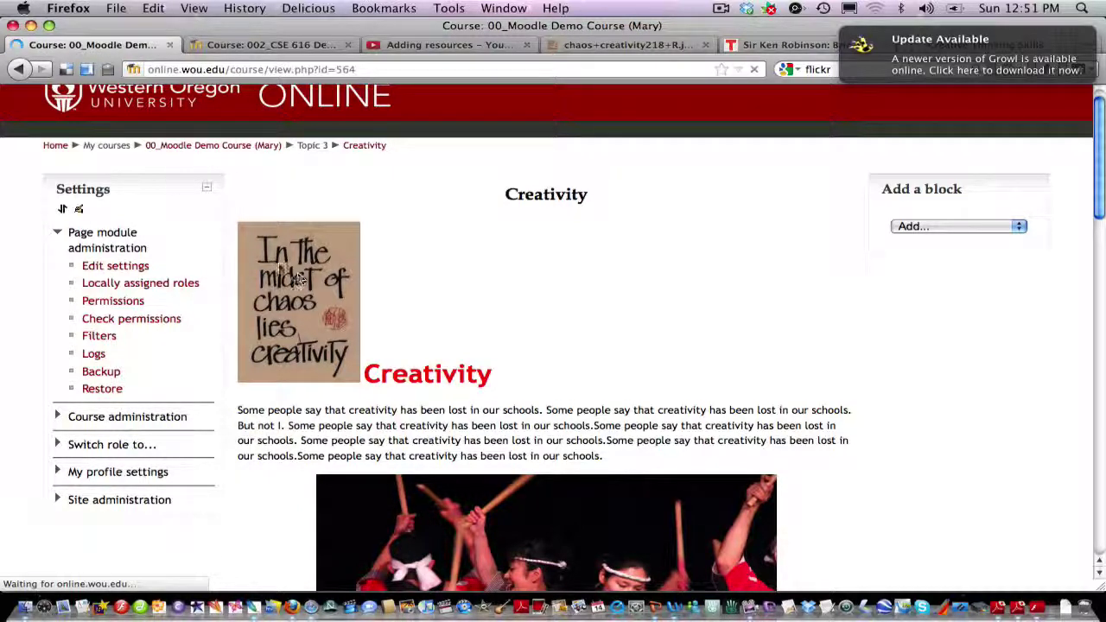